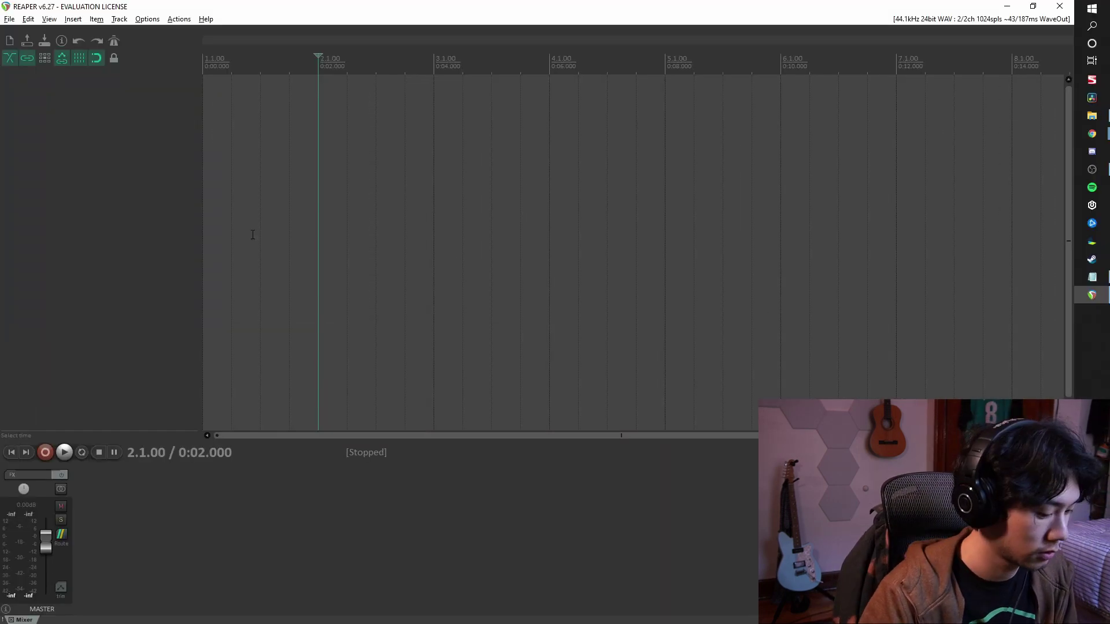
Insert a new track and set the play position to 4.1.00.
{"action": "left_click", "coordinate": [120, 19]}
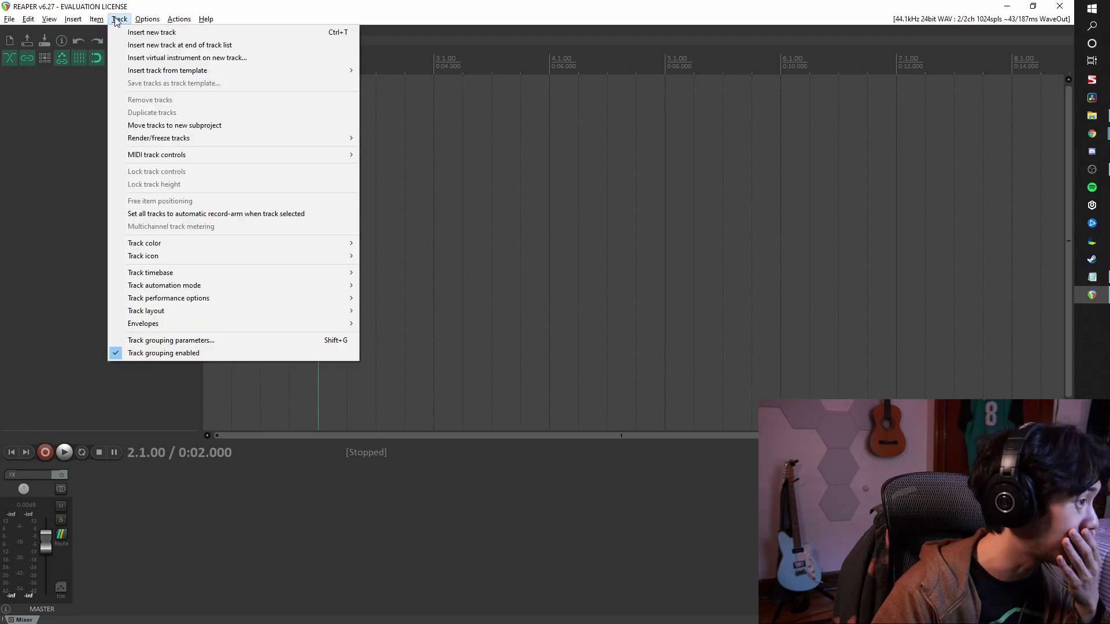
{"action": "left_click", "coordinate": [192, 33]}
{"action": "right_click", "coordinate": [227, 96]}
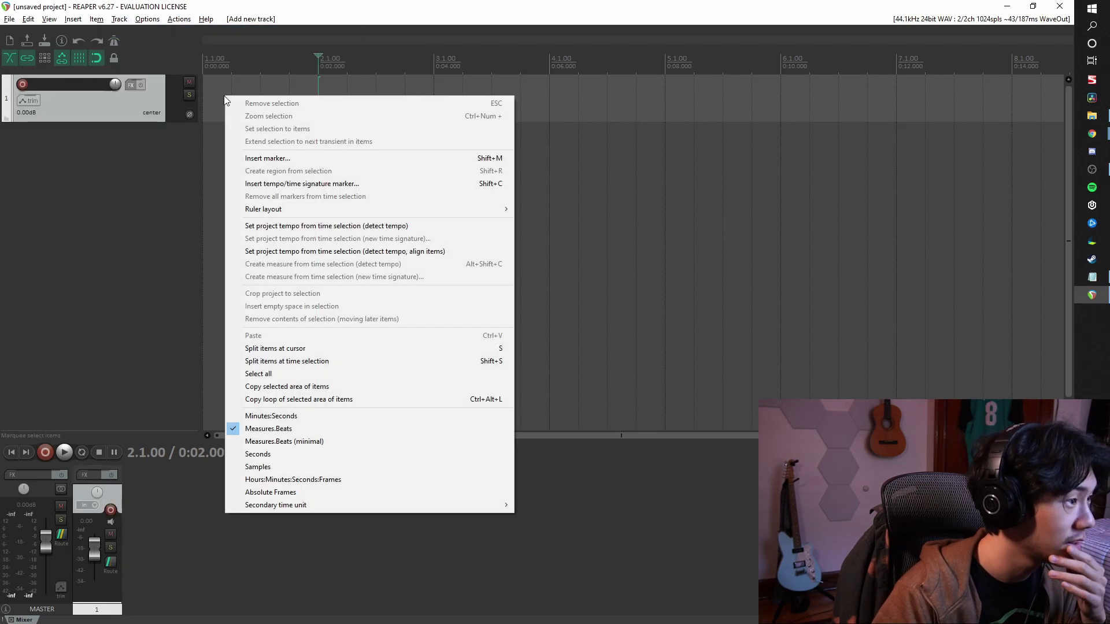
{"action": "left_click", "coordinate": [549, 231]}
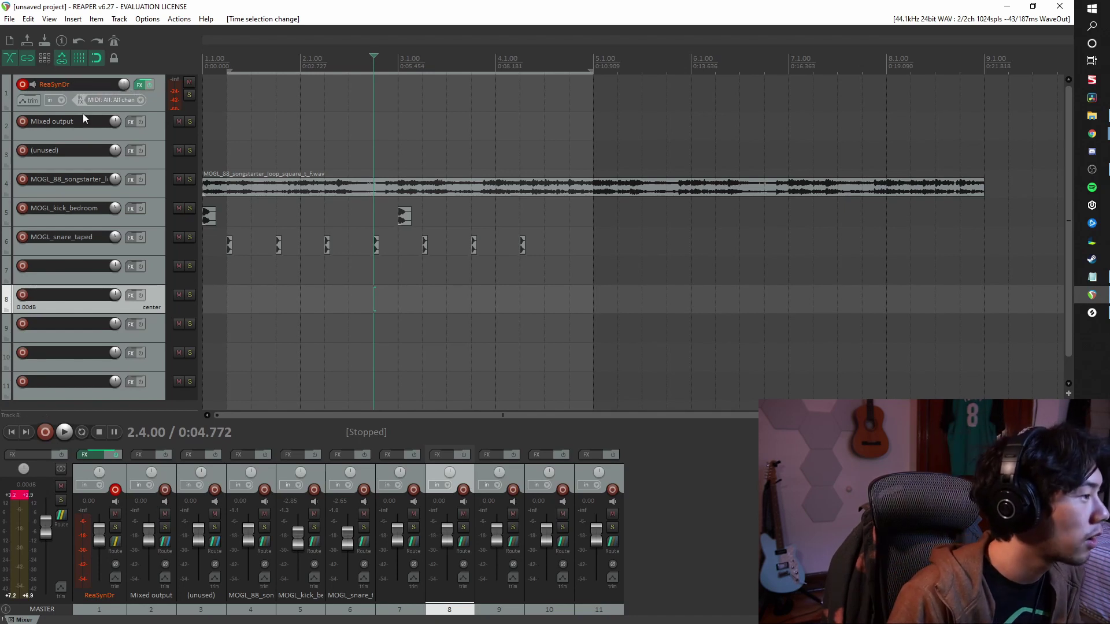
Nudge the copied kick hit slightly later near bar 3 and play back to check it.
{"action": "double_click", "coordinate": [81, 219]}
{"action": "scroll", "coordinate": [337, 231], "scroll_direction": "up", "scroll_amount": 2}
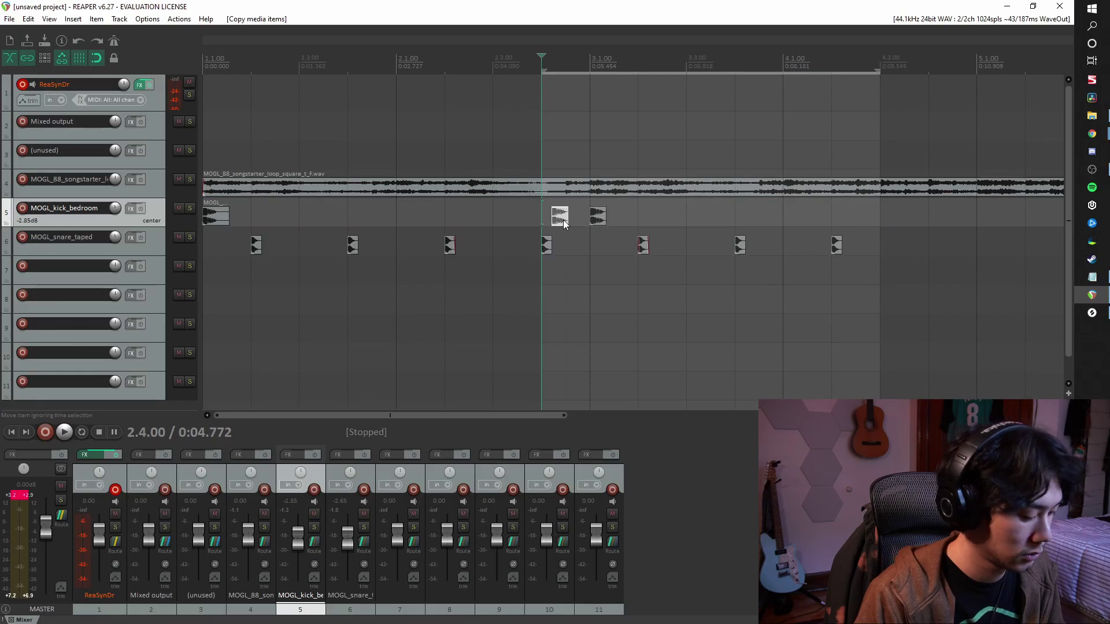
{"action": "mouse_move", "coordinate": [563, 219]}
{"action": "left_mouse_down"}
{"action": "mouse_move", "coordinate": [581, 230]}
{"action": "mouse_move", "coordinate": [577, 220]}
{"action": "left_mouse_up"}
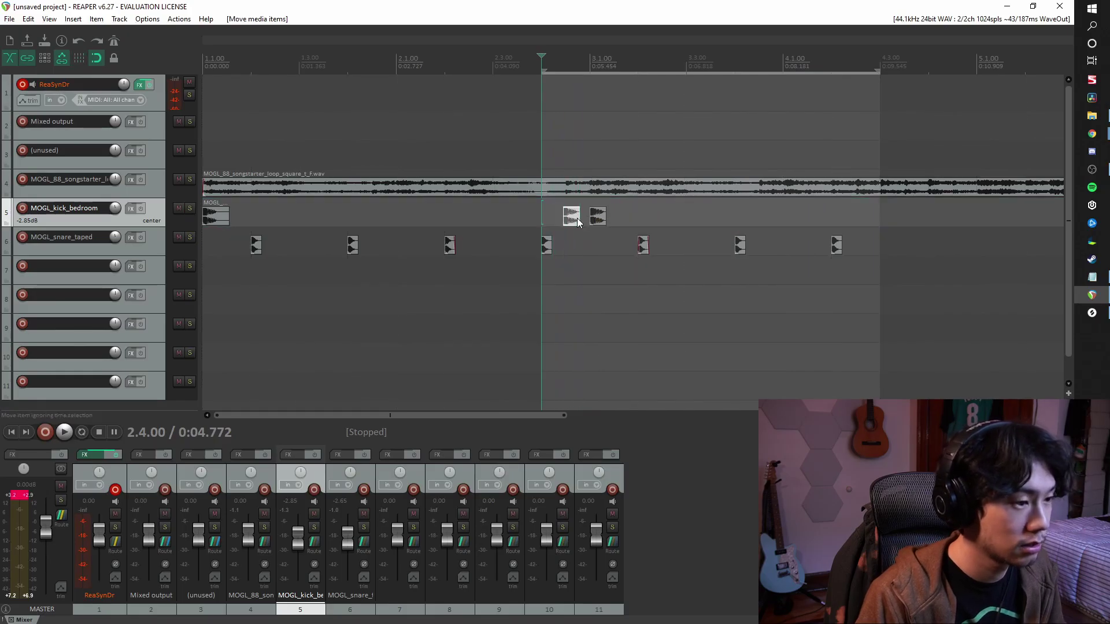
{"action": "key", "text": "space"}
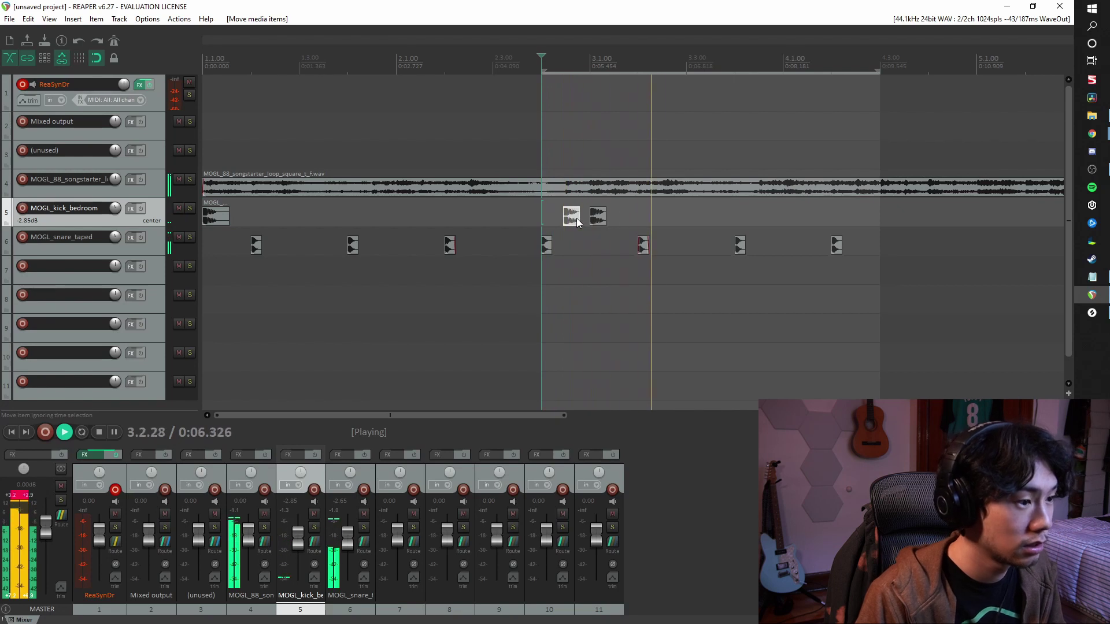
{"action": "key", "text": "space"}
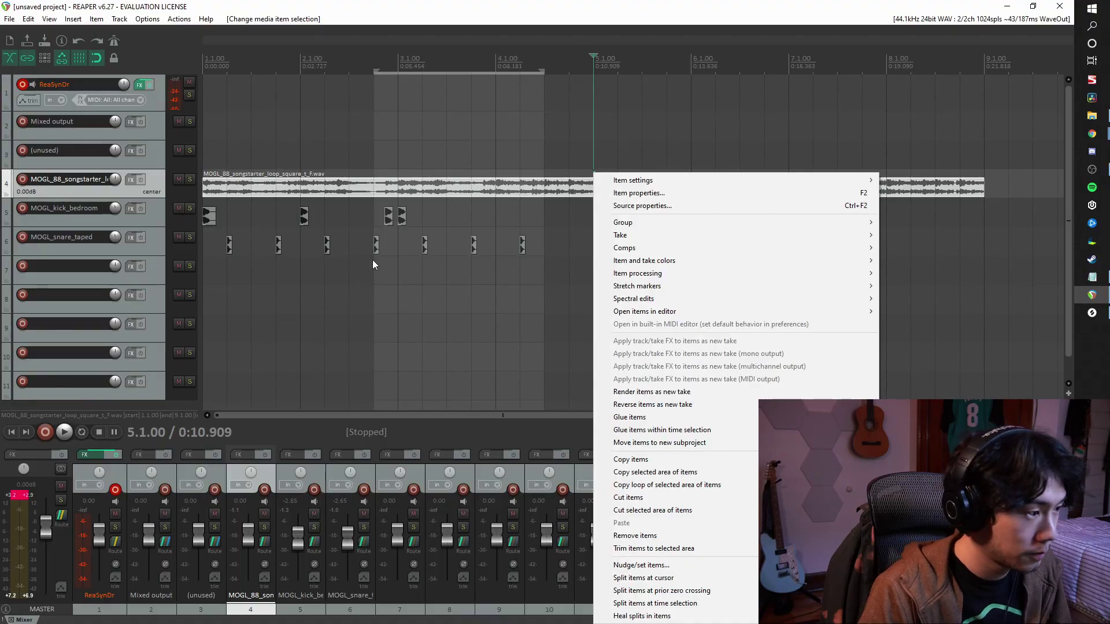
Place the tambourine loop at the start of track 7 and play the beat.
{"action": "left_click", "coordinate": [373, 265]}
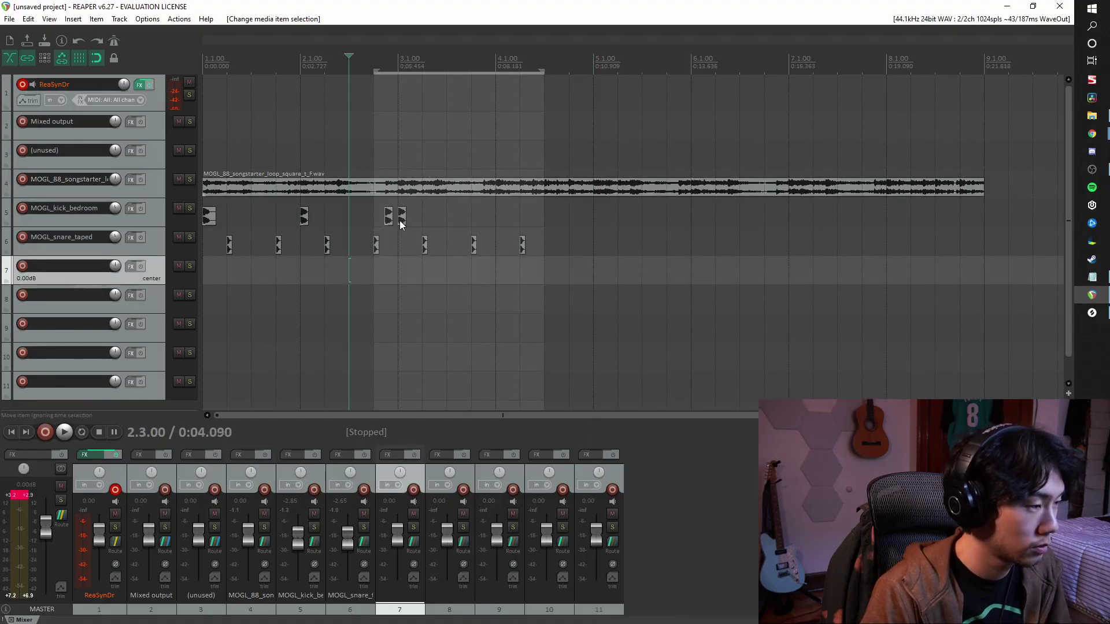
{"action": "left_click_drag", "start_coordinate": [198, 104], "coordinate": [204, 270]}
{"action": "key", "text": "space"}
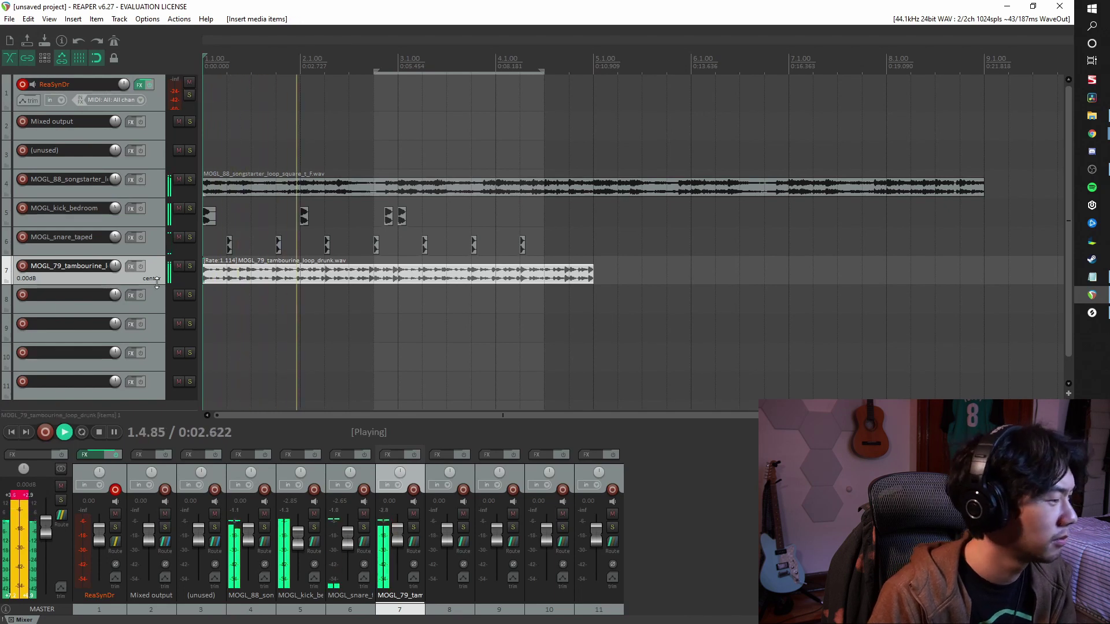
{"action": "scroll", "coordinate": [114, 267], "scroll_direction": "down", "scroll_amount": 5}
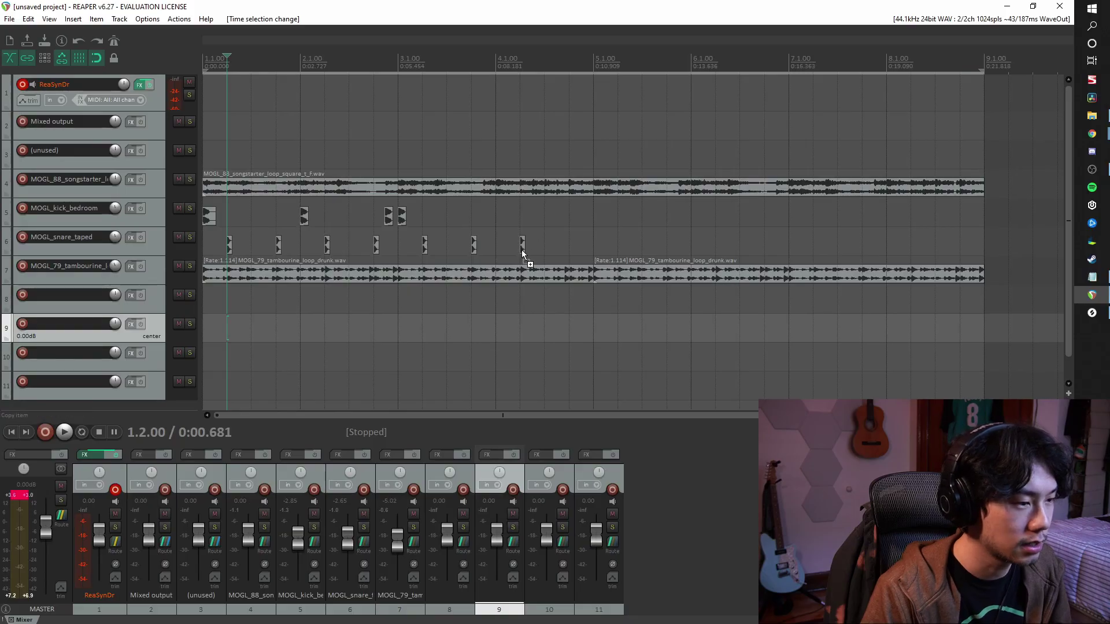
Copy a snare hit to beat 4.3, then copy the snare pattern to start at 5.2.00.
{"action": "left_click_drag", "start_coordinate": [525, 247], "coordinate": [324, 246]}
{"action": "left_click", "coordinate": [571, 243]}
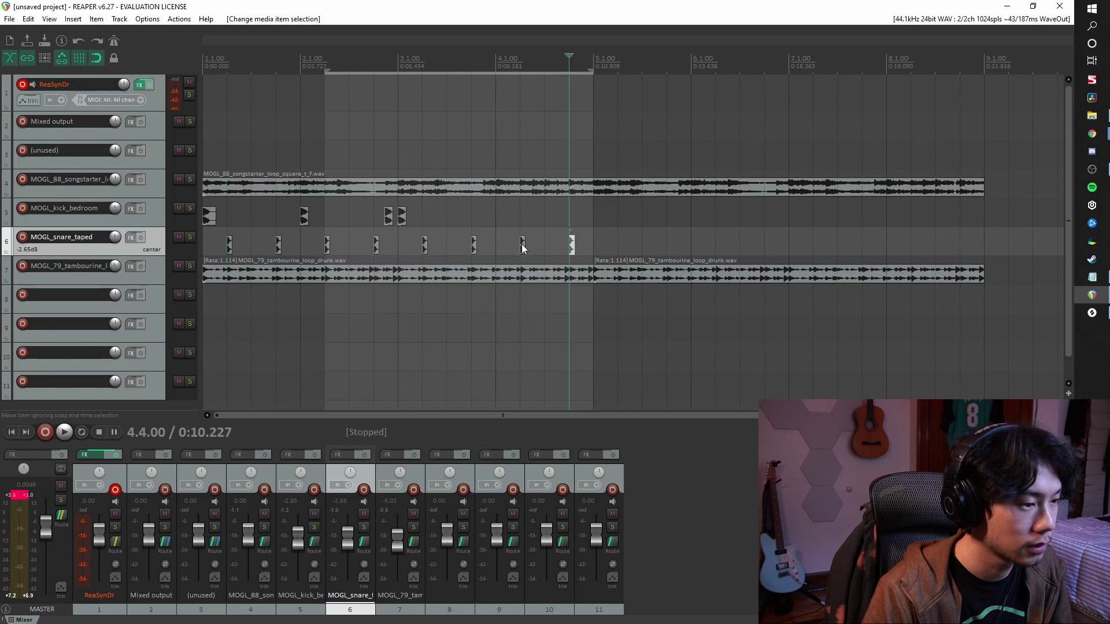
{"action": "left_click", "coordinate": [229, 251], "text": "shift"}
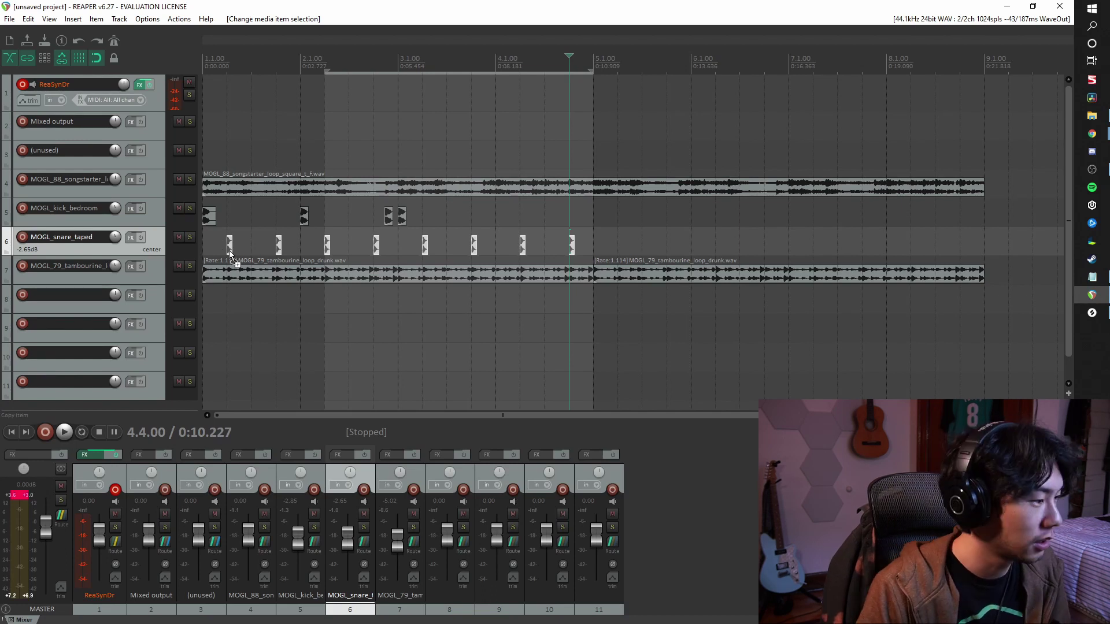
{"action": "left_click_drag", "start_coordinate": [232, 248], "coordinate": [622, 250]}
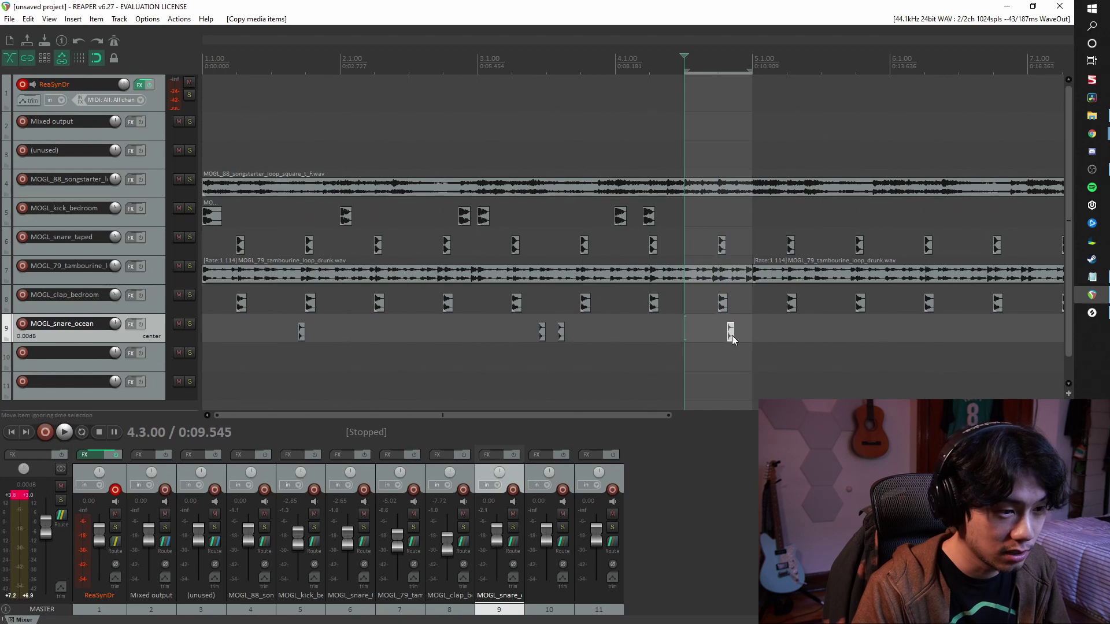
Shift the ocean snare slightly later and duplicate the last hi-hat hit, then play a short range.
{"action": "mouse_move", "coordinate": [732, 336]}
{"action": "left_mouse_down"}
{"action": "mouse_move", "coordinate": [753, 341]}
{"action": "mouse_move", "coordinate": [748, 332]}
{"action": "left_mouse_up"}
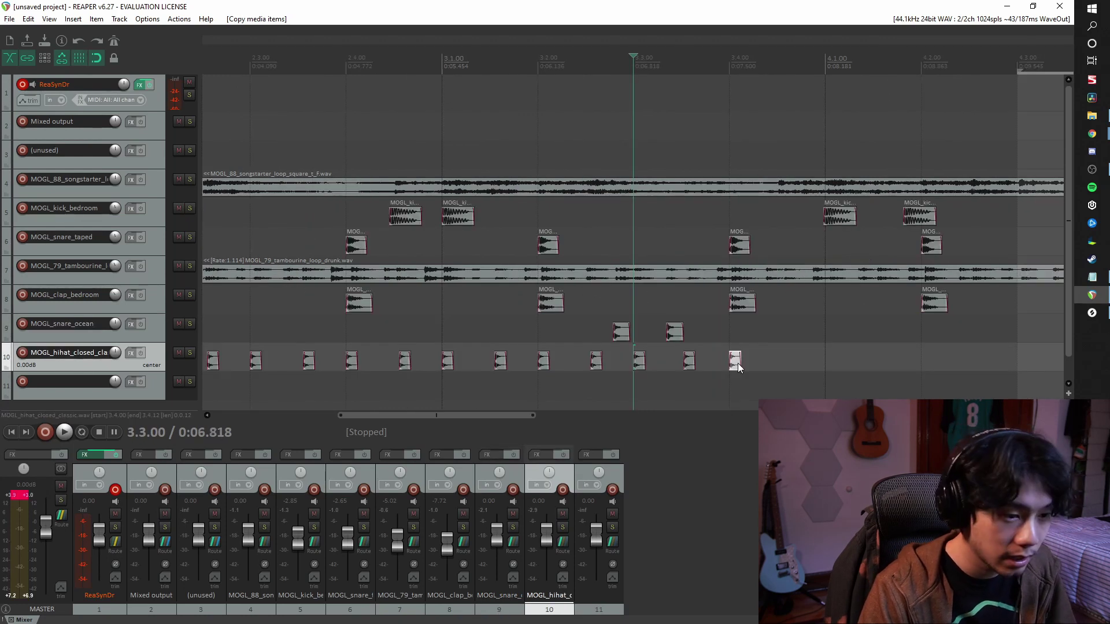
{"action": "key", "text": "ctrl+d"}
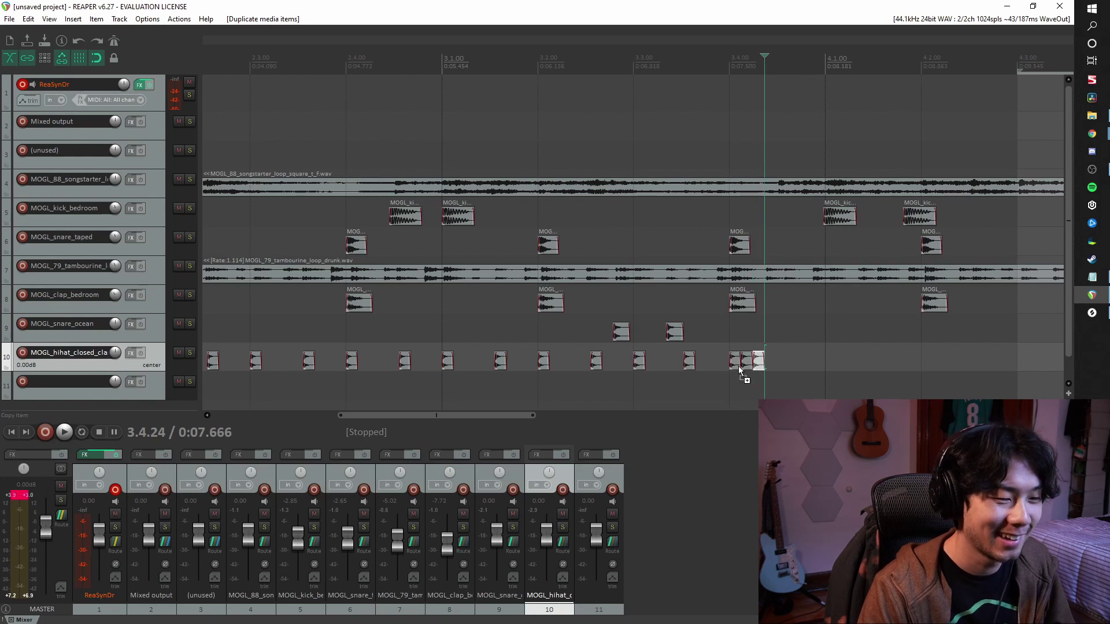
{"action": "left_click_drag", "start_coordinate": [478, 77], "coordinate": [202, 77]}
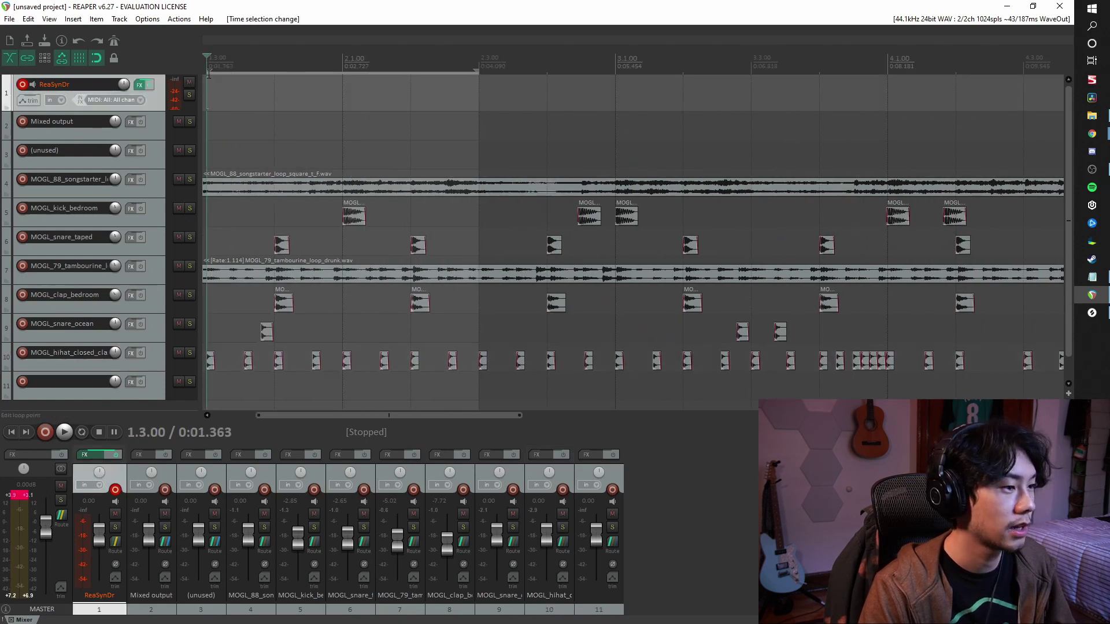
{"action": "key", "text": "space"}
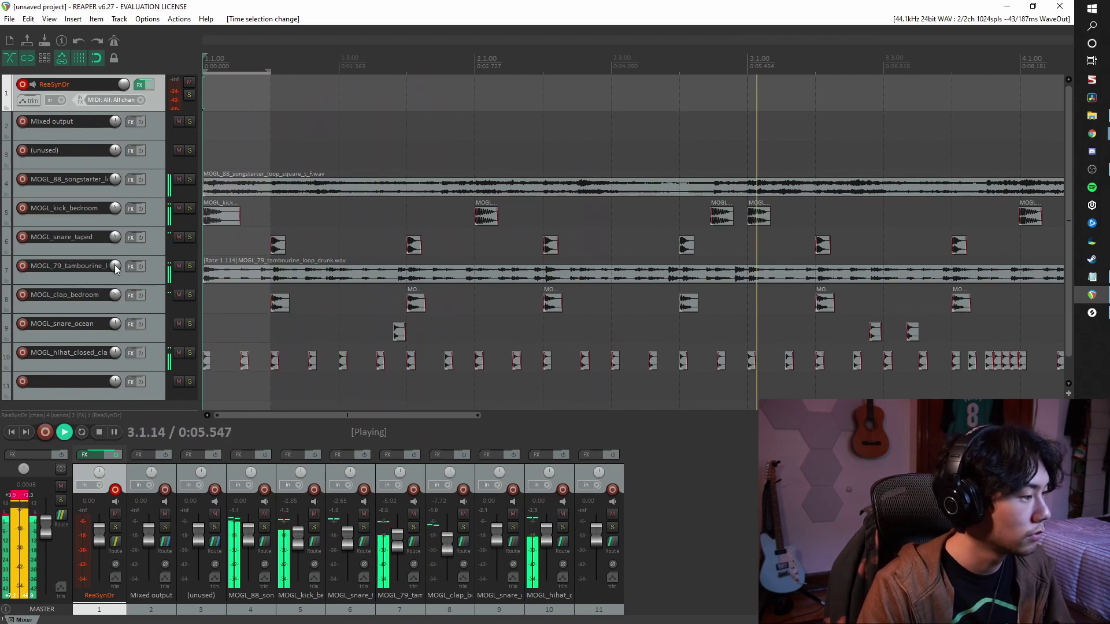
Lower the tambourine to -9.92 dB and save the project as 'crispy cook up'.
{"action": "left_click_drag", "start_coordinate": [116, 267], "coordinate": [116, 270]}
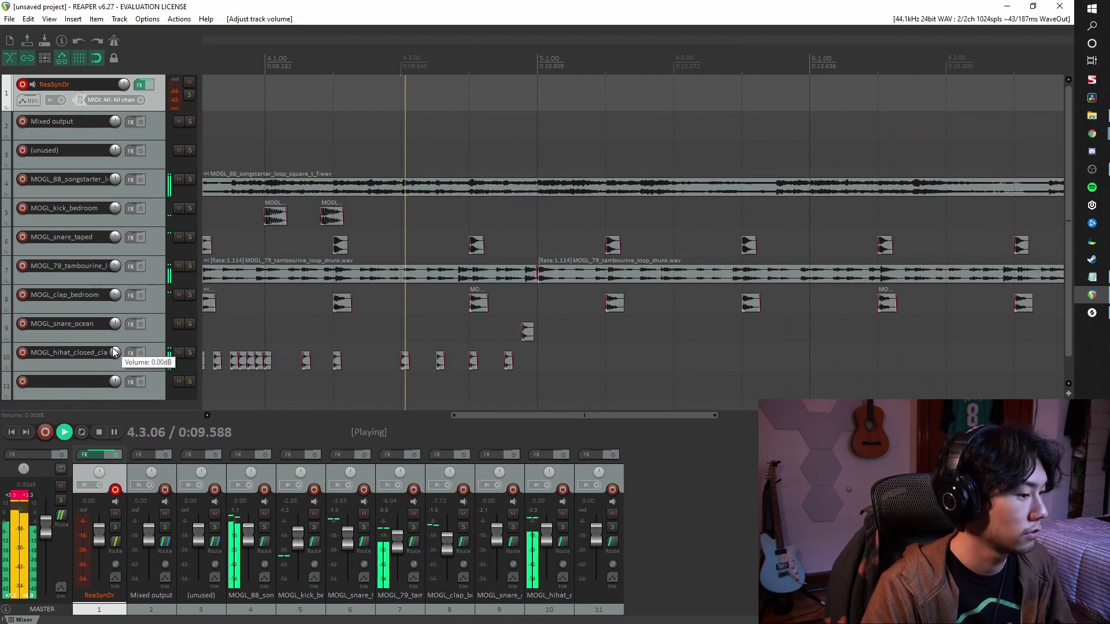
{"action": "key", "text": "space"}
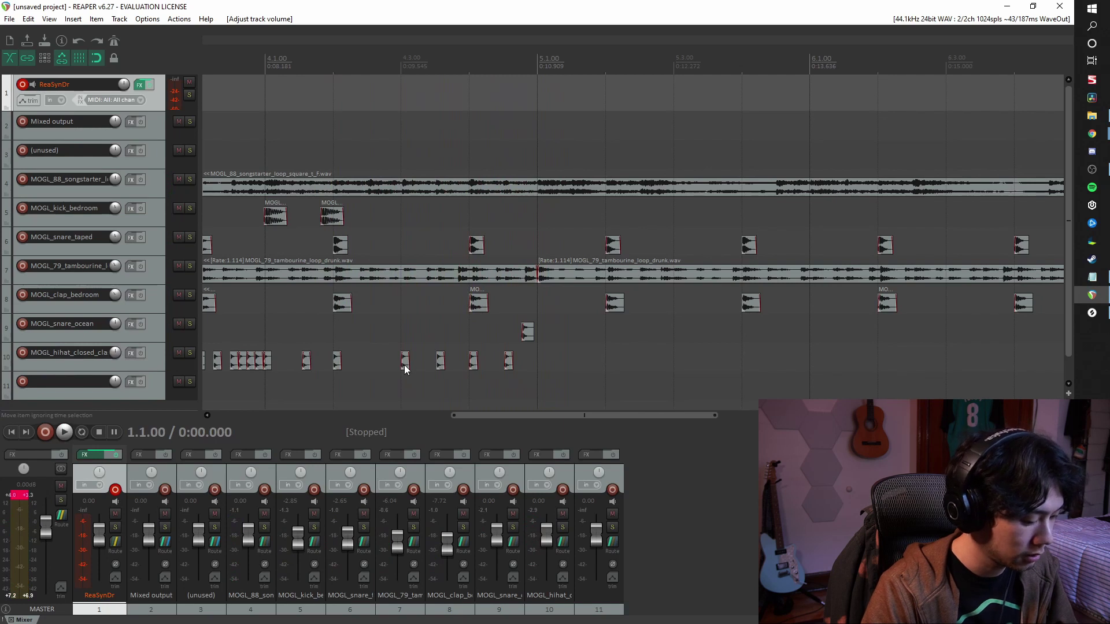
{"action": "left_click", "coordinate": [405, 370]}
{"action": "key", "text": "ctrl+s"}
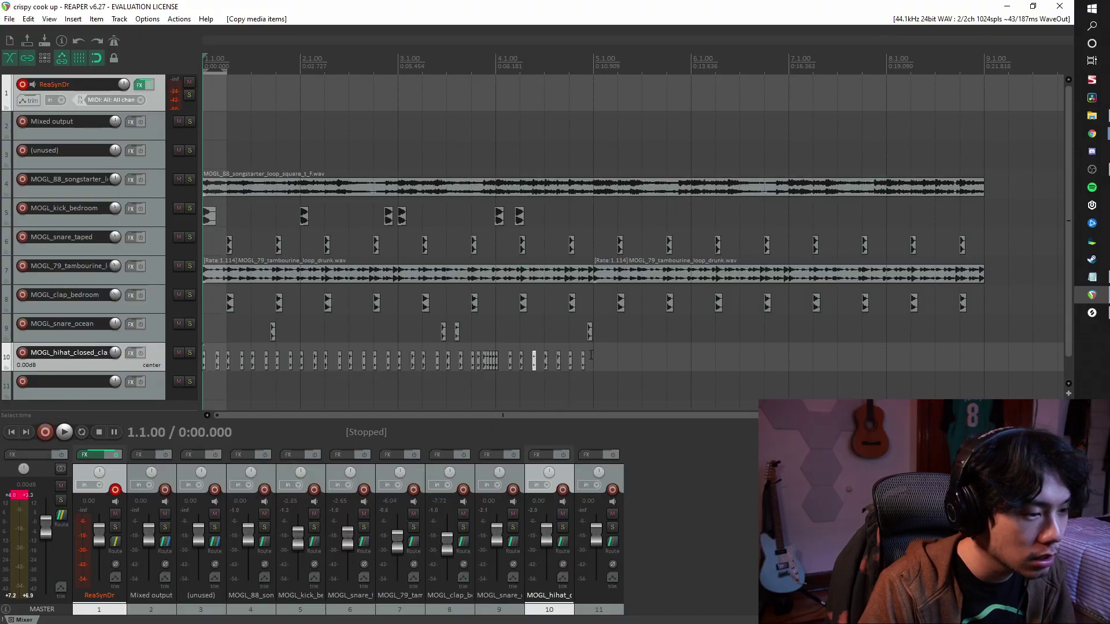
Copy every drum hit from the first four bars so the copies start at bar 5.
{"action": "left_click_drag", "start_coordinate": [590, 355], "coordinate": [498, 277]}
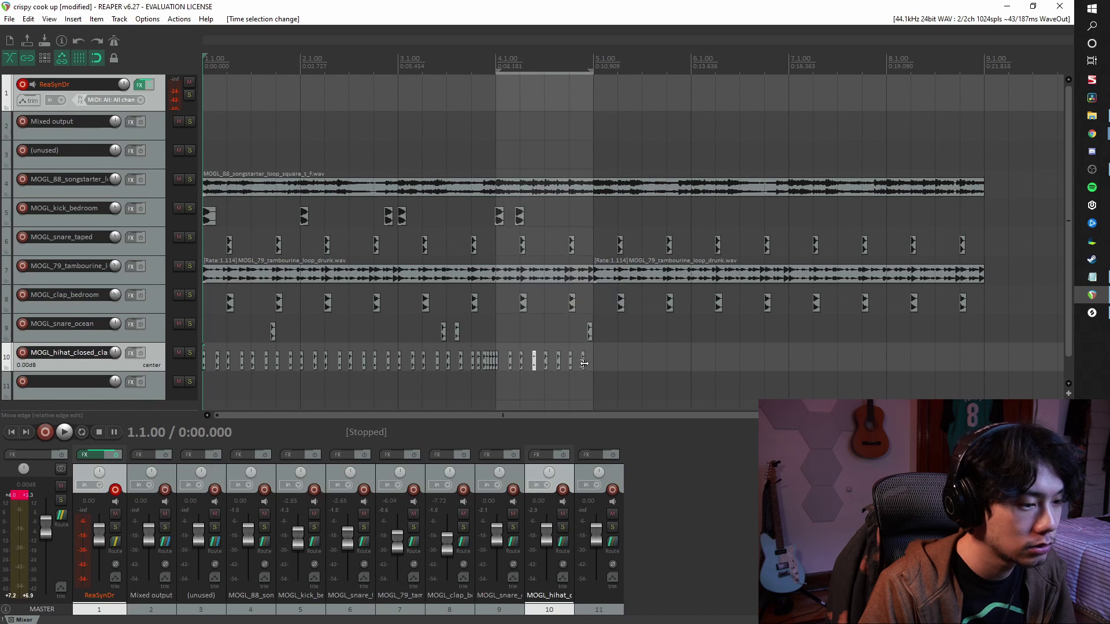
{"action": "left_click", "coordinate": [584, 363]}
{"action": "left_click", "coordinate": [212, 221], "text": "shift"}
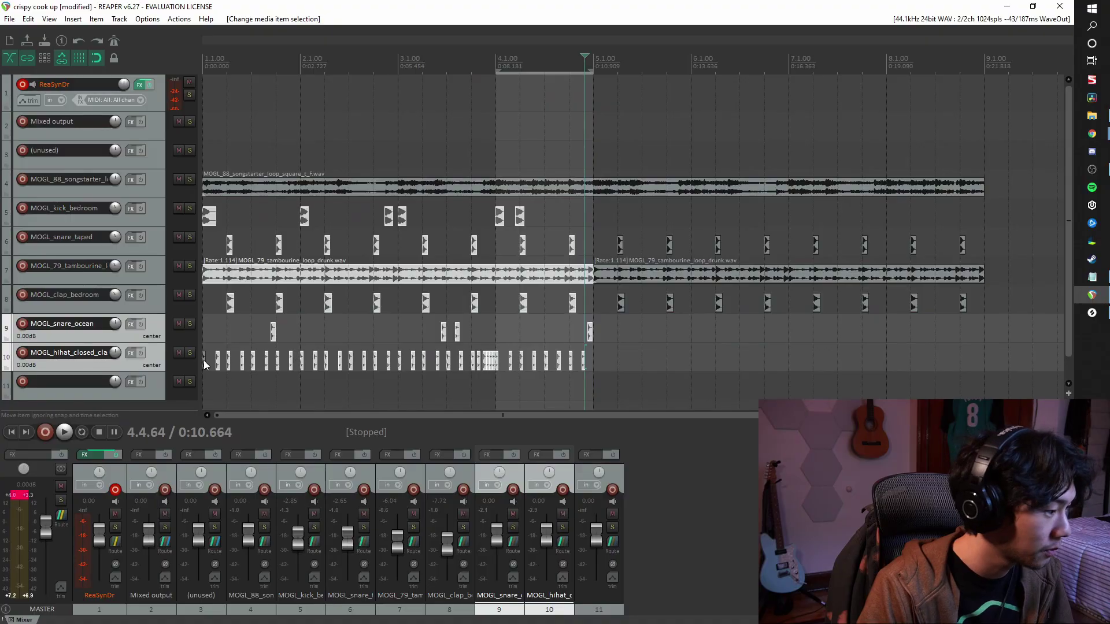
{"action": "left_click", "coordinate": [204, 364]}
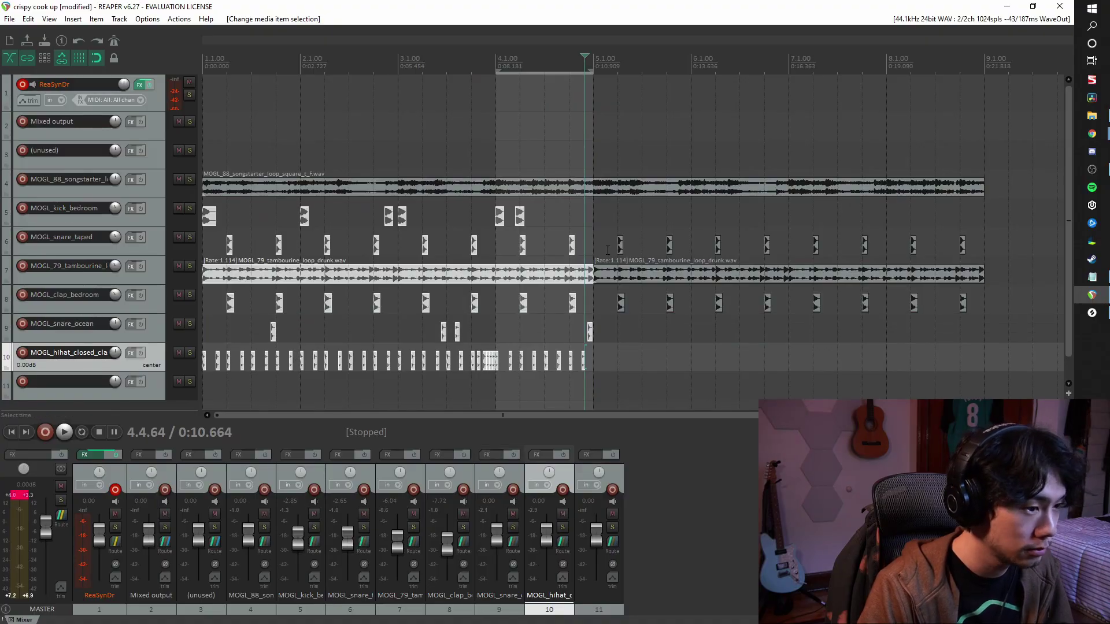
{"action": "left_click_drag", "start_coordinate": [455, 275], "coordinate": [845, 277]}
{"action": "left_click", "coordinate": [995, 210]}
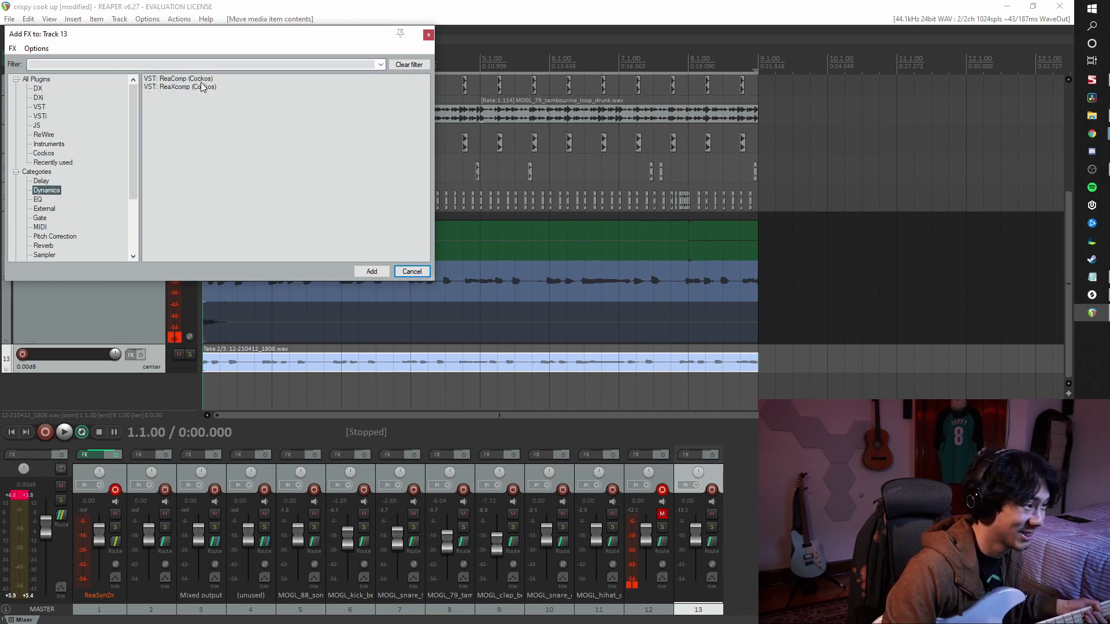
Add ReaComp to the bass on track 13 with -11.2 dB threshold, 4.23:1 ratio and adjusted wet mix.
{"action": "double_click", "coordinate": [199, 79]}
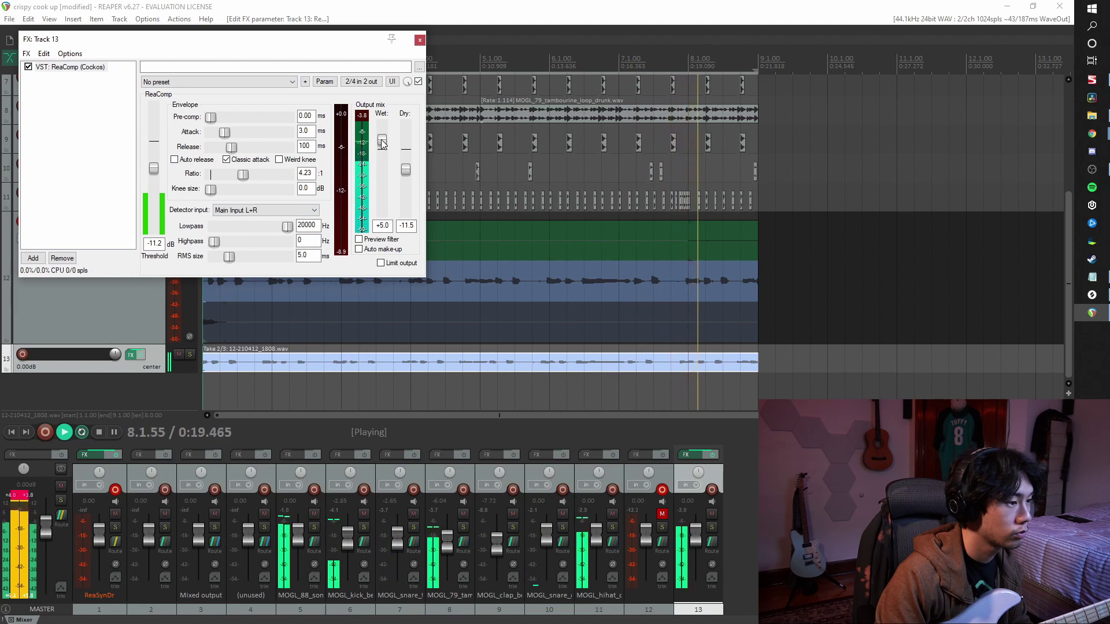
{"action": "left_click_drag", "start_coordinate": [382, 144], "coordinate": [381, 142]}
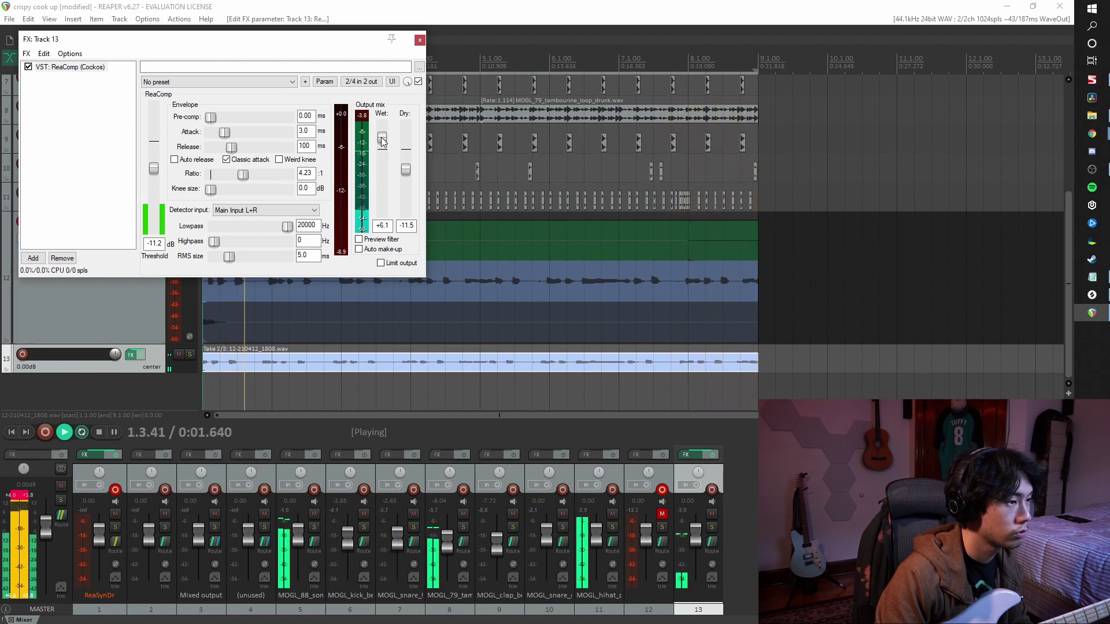
{"action": "left_click", "coordinate": [419, 40]}
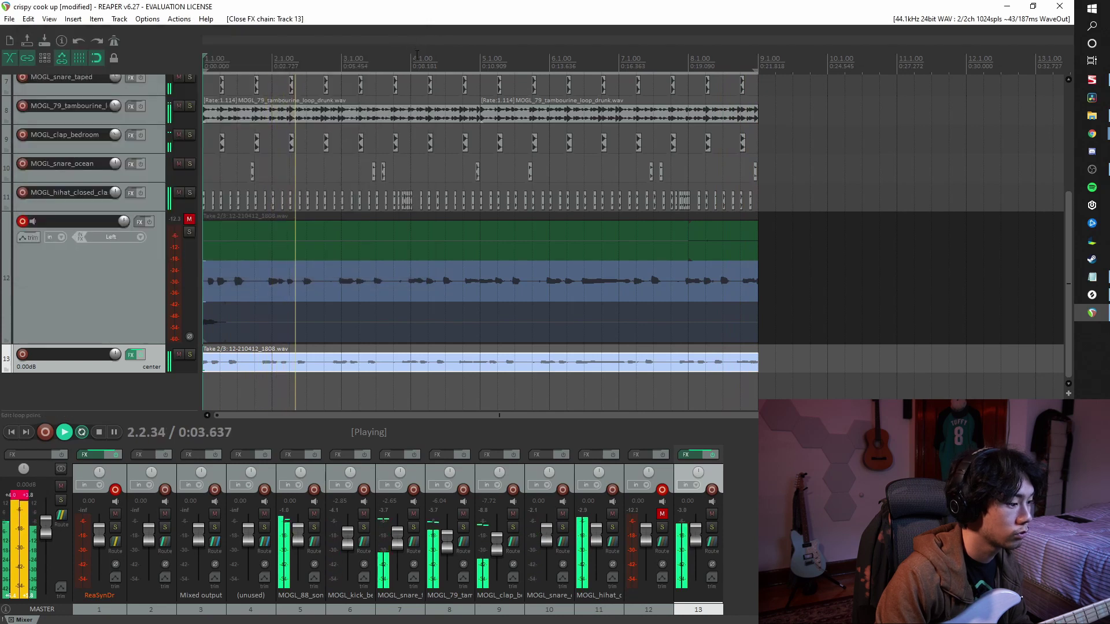
{"action": "key", "text": "space"}
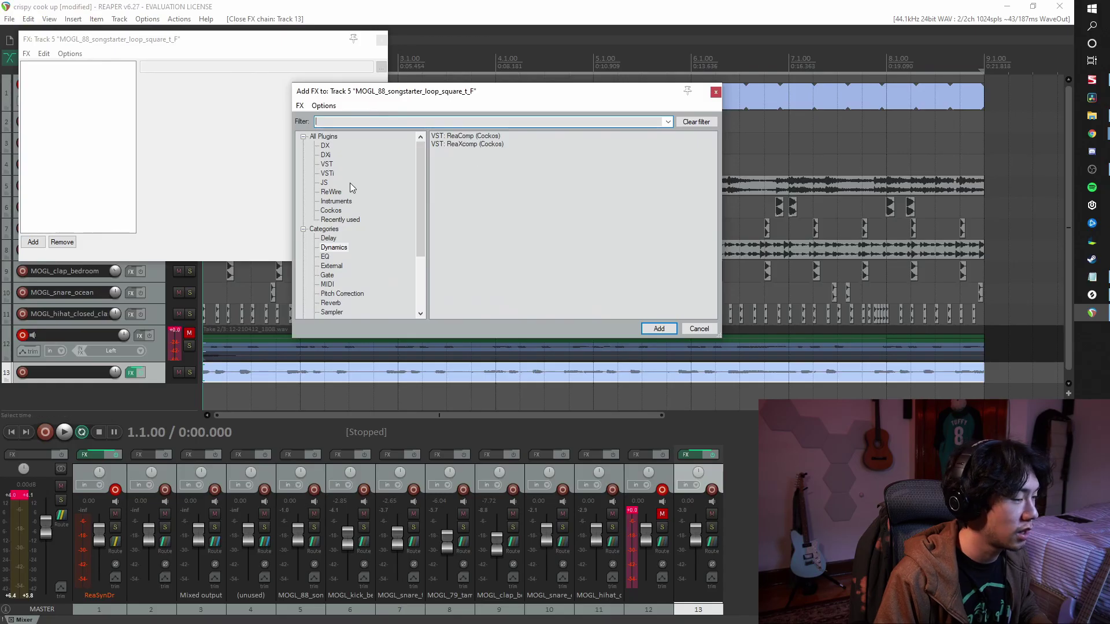
Add ReaEQ to the songstarter loop track, enlarge its window, and solo the loop during playback.
{"action": "scroll", "coordinate": [353, 262], "scroll_direction": "down", "scroll_amount": 1}
{"action": "left_click", "coordinate": [325, 229]}
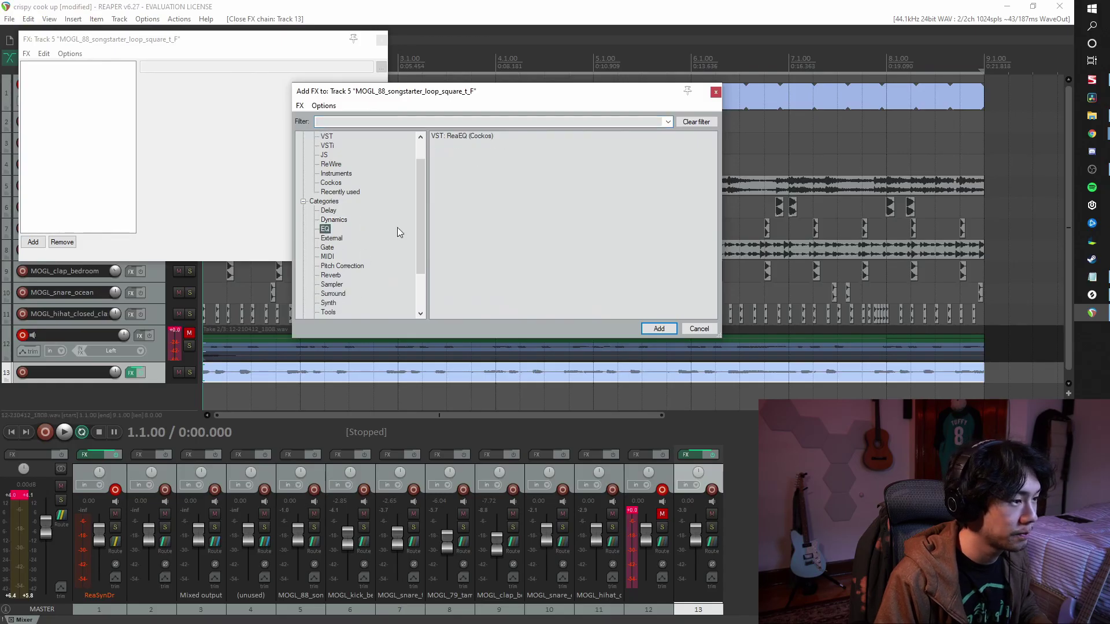
{"action": "double_click", "coordinate": [467, 138]}
{"action": "left_click_drag", "start_coordinate": [285, 46], "coordinate": [550, 106]}
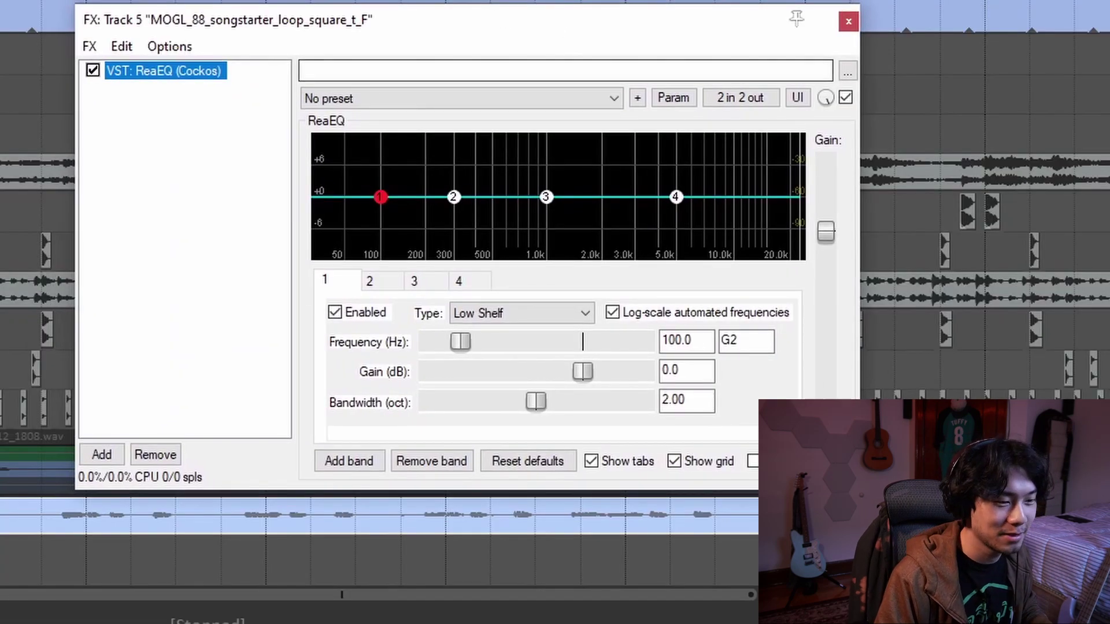
{"action": "left_click_drag", "start_coordinate": [859, 489], "coordinate": [973, 598]}
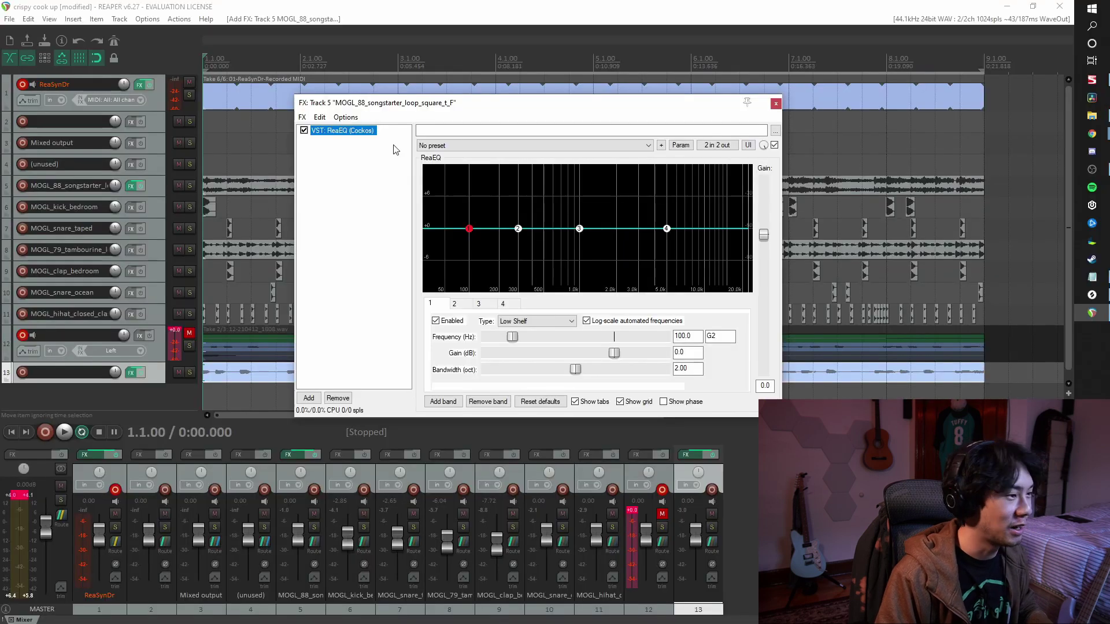
{"action": "left_click_drag", "start_coordinate": [499, 111], "coordinate": [675, 125]}
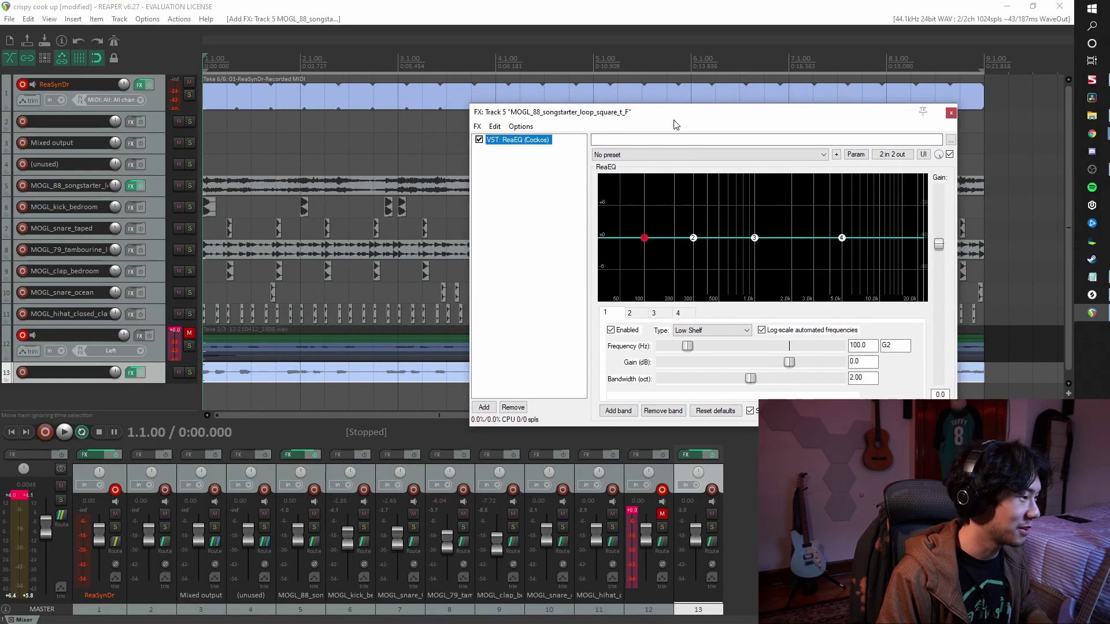
{"action": "key", "text": "space"}
{"action": "left_click", "coordinate": [189, 185]}
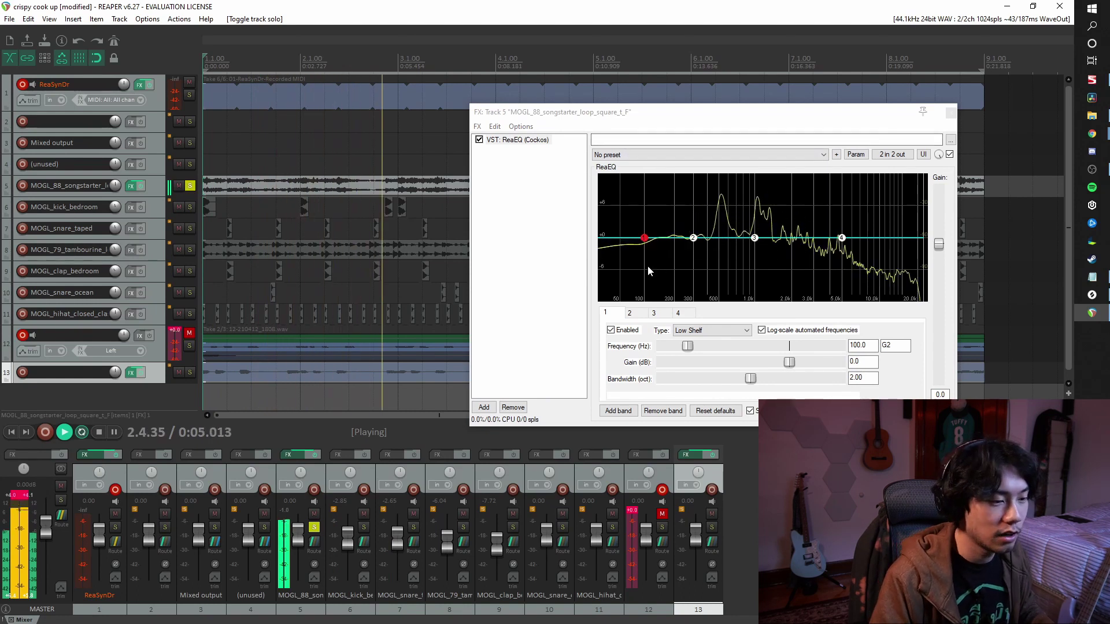
Make band 1 a low shelf cutting the lows around 500 Hz with 3.16 bandwidth.
{"action": "left_click", "coordinate": [711, 330]}
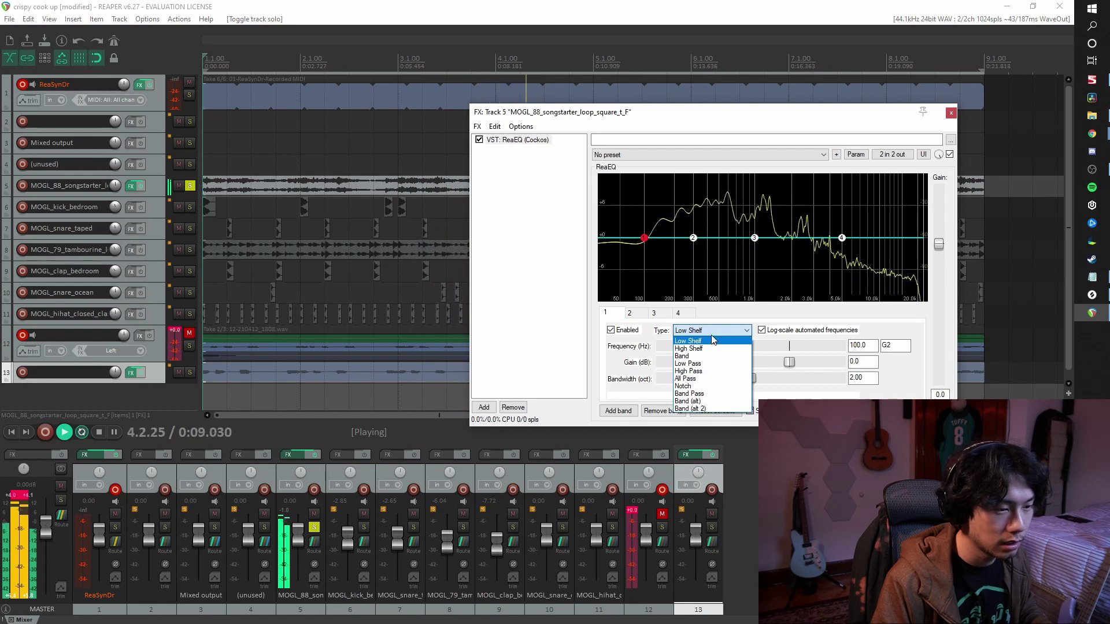
{"action": "left_click", "coordinate": [684, 240]}
{"action": "left_click_drag", "start_coordinate": [646, 238], "coordinate": [719, 290]}
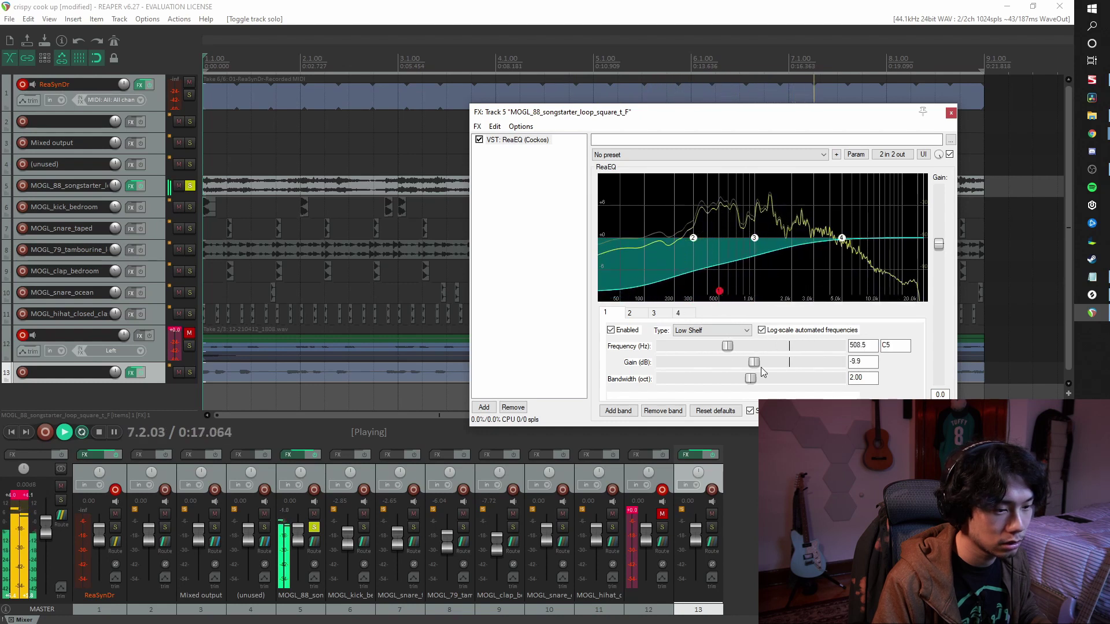
{"action": "left_click_drag", "start_coordinate": [750, 379], "coordinate": [802, 378]}
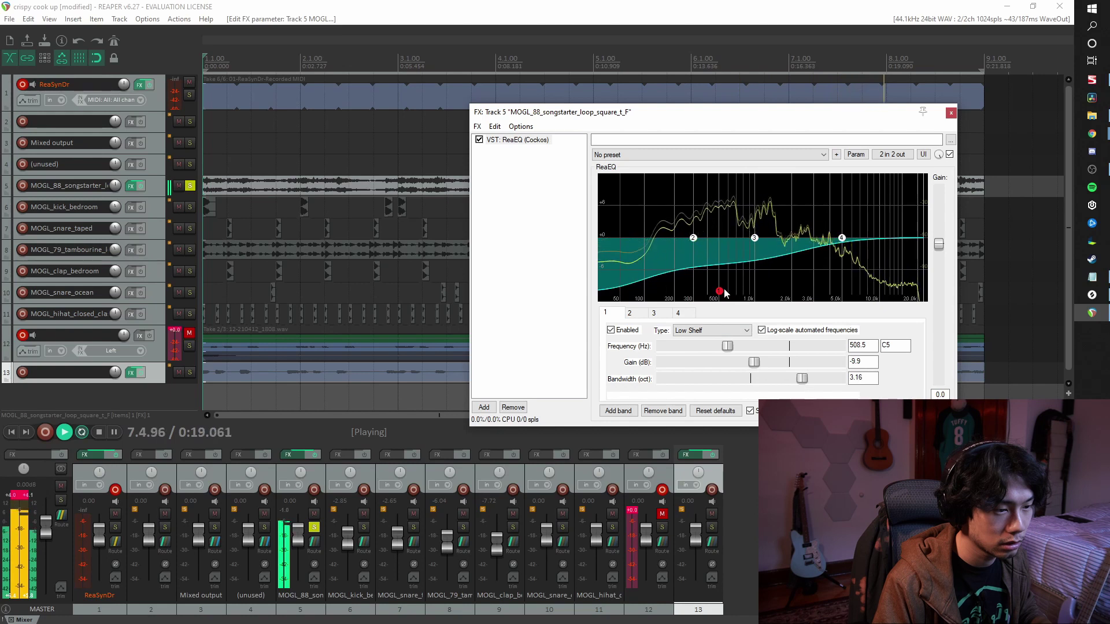
{"action": "left_click_drag", "start_coordinate": [719, 290], "coordinate": [707, 269]}
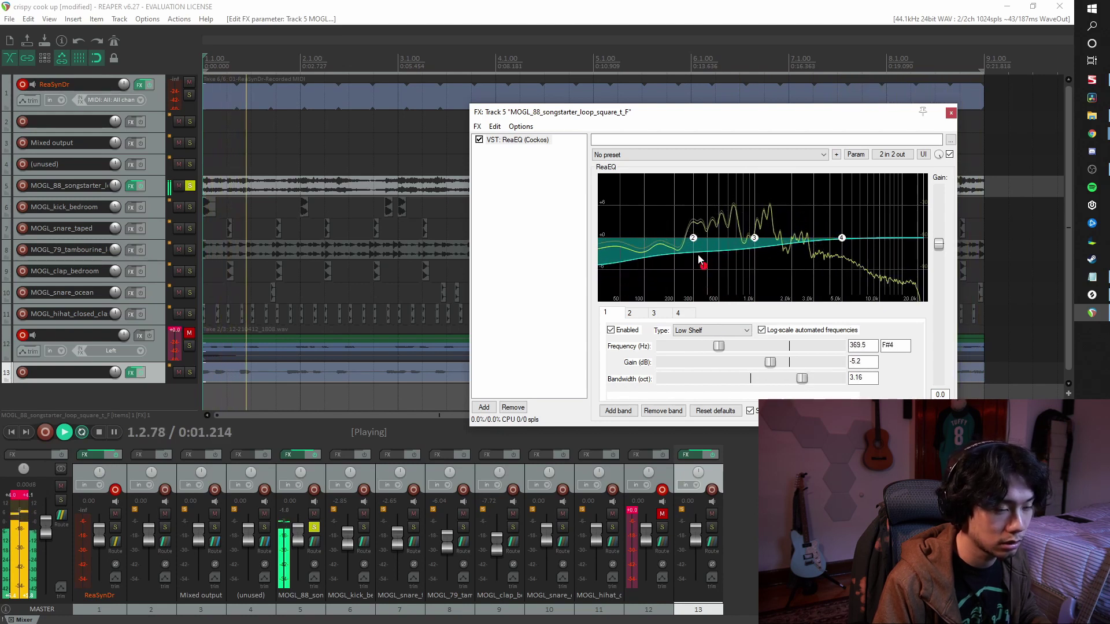
Compare the low cut on and off, boost mids near 887 Hz, and raise the high shelf +2.4 dB.
{"action": "left_click", "coordinate": [611, 330]}
{"action": "left_click", "coordinate": [611, 330]}
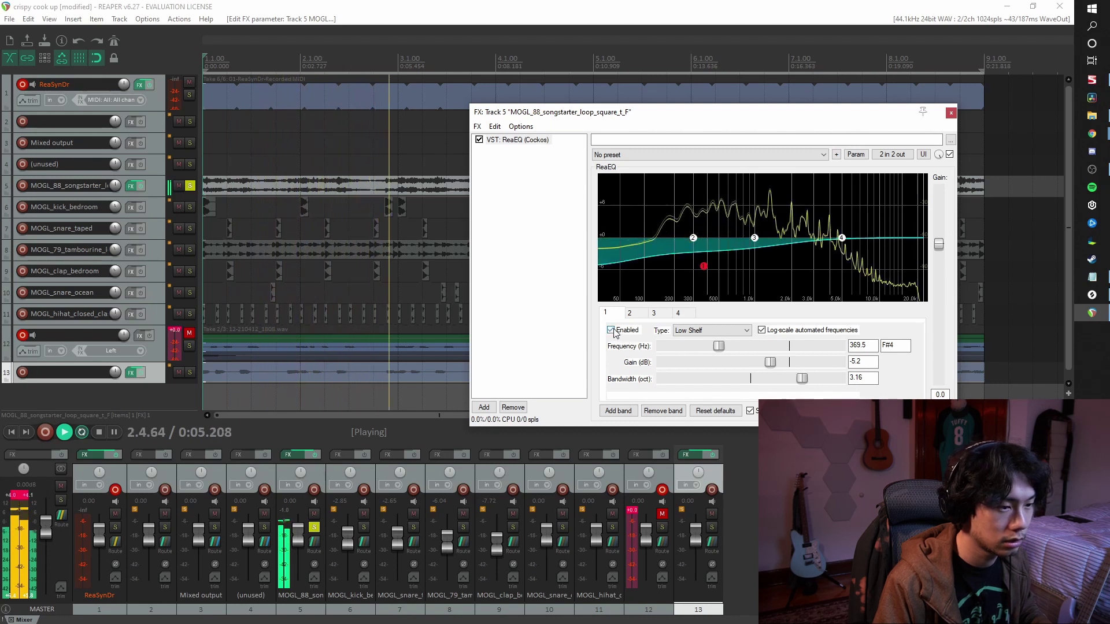
{"action": "mouse_move", "coordinate": [753, 238]}
{"action": "left_mouse_down"}
{"action": "mouse_move", "coordinate": [742, 197]}
{"action": "mouse_move", "coordinate": [748, 220]}
{"action": "left_mouse_up"}
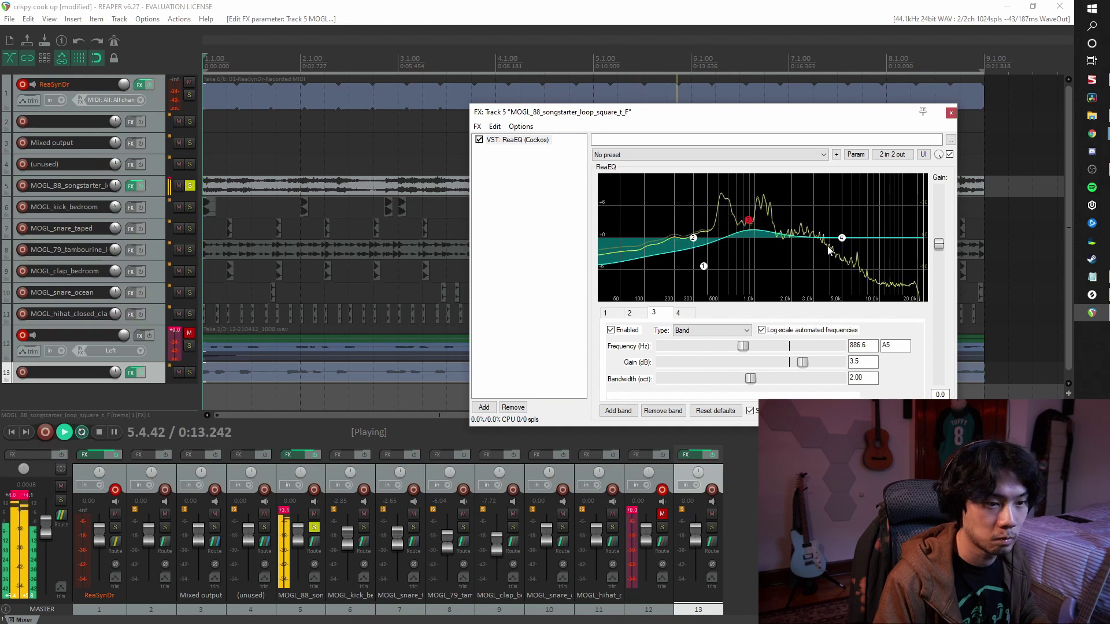
{"action": "left_click_drag", "start_coordinate": [841, 237], "coordinate": [839, 232]}
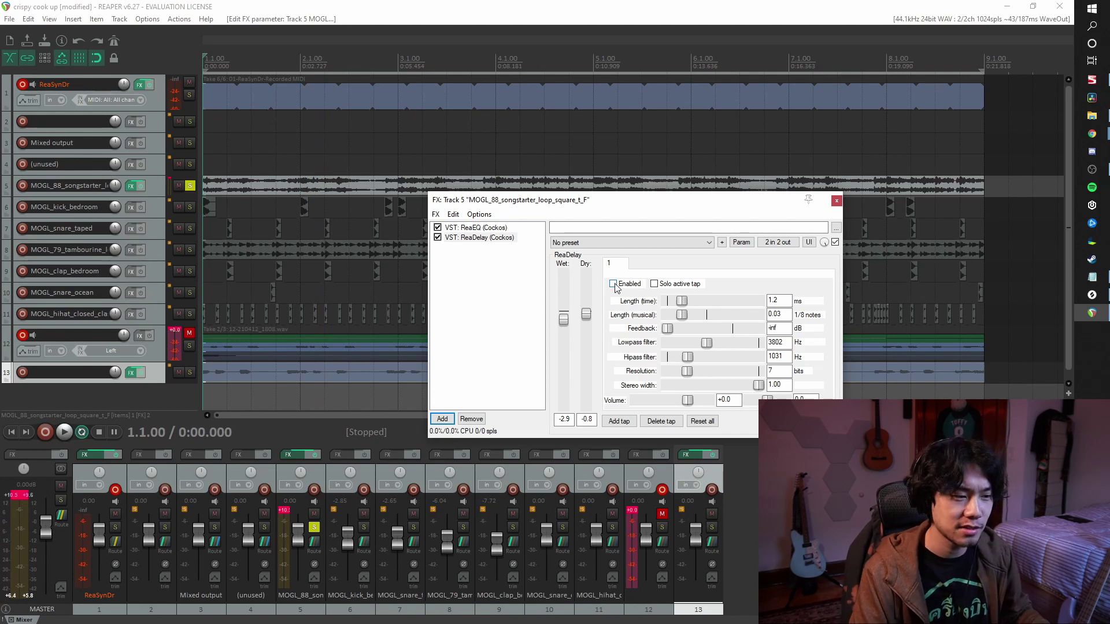
Audition the ReaDelay on the songstarter loop by playing the beat back twice.
{"action": "key", "text": "space"}
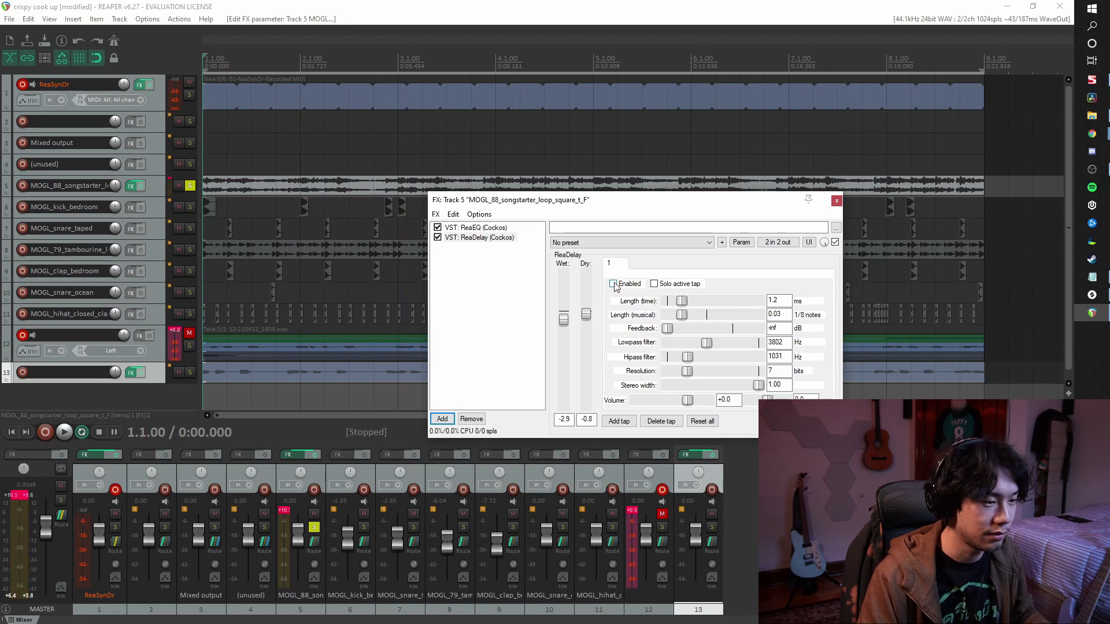
{"action": "key", "text": "space"}
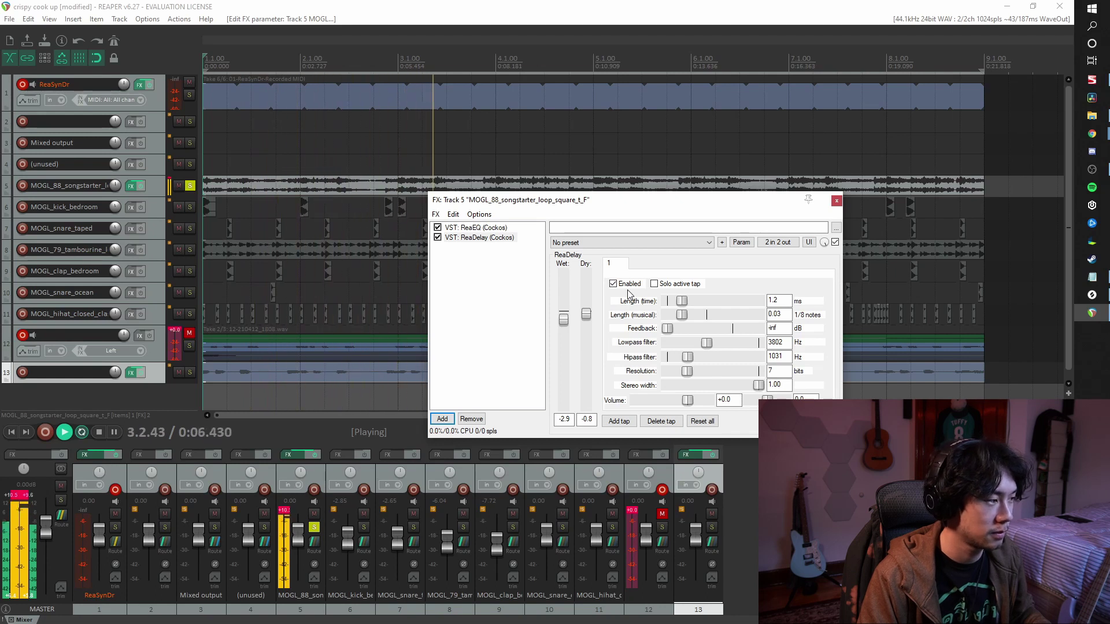
{"action": "key", "text": "space"}
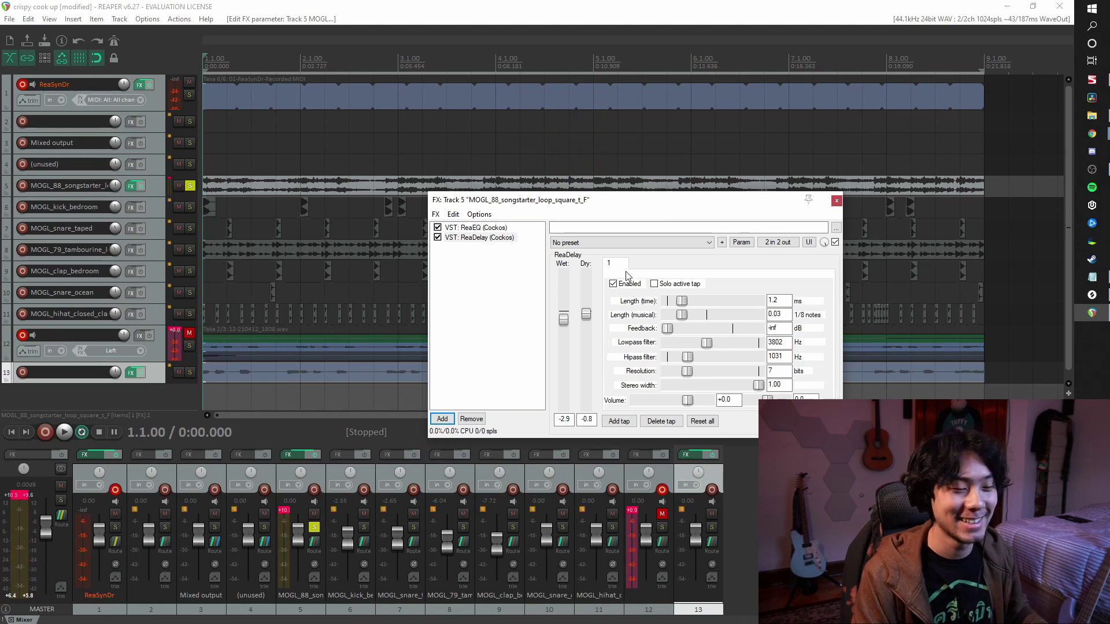
Solo the kick and boost its ReaEQ +4.6 dB at about 3.3 kHz.
{"action": "left_click", "coordinate": [836, 200]}
{"action": "left_click", "coordinate": [190, 207]}
{"action": "left_click", "coordinate": [131, 207]}
{"action": "key", "text": "space"}
{"action": "left_click_drag", "start_coordinate": [434, 100], "coordinate": [616, 138]}
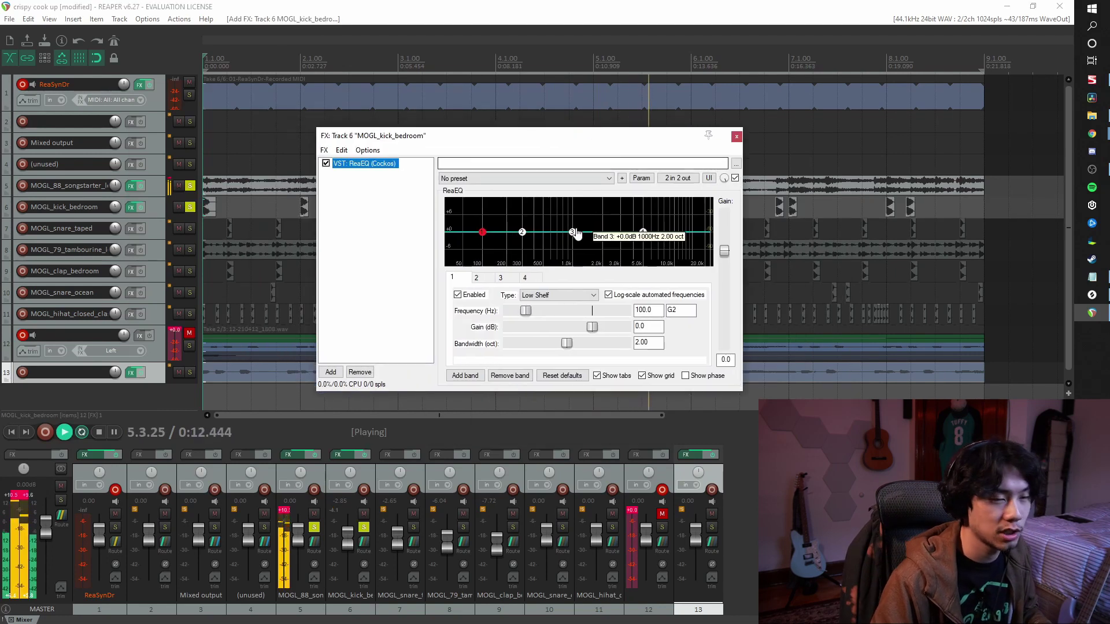
{"action": "left_click_drag", "start_coordinate": [571, 232], "coordinate": [616, 222]}
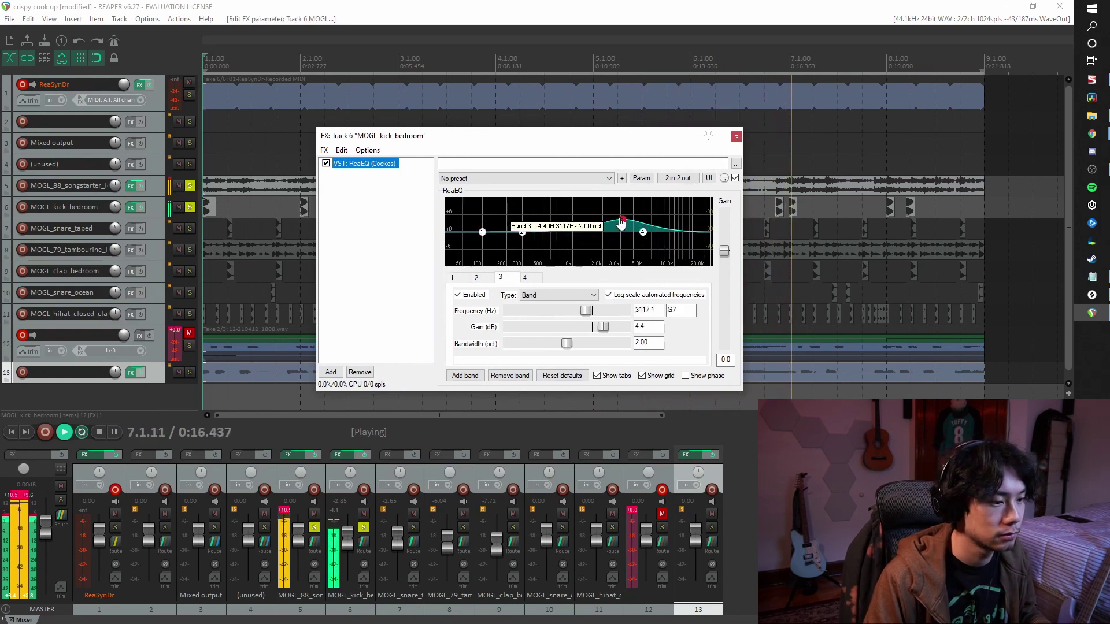
{"action": "left_click_drag", "start_coordinate": [622, 223], "coordinate": [624, 222]}
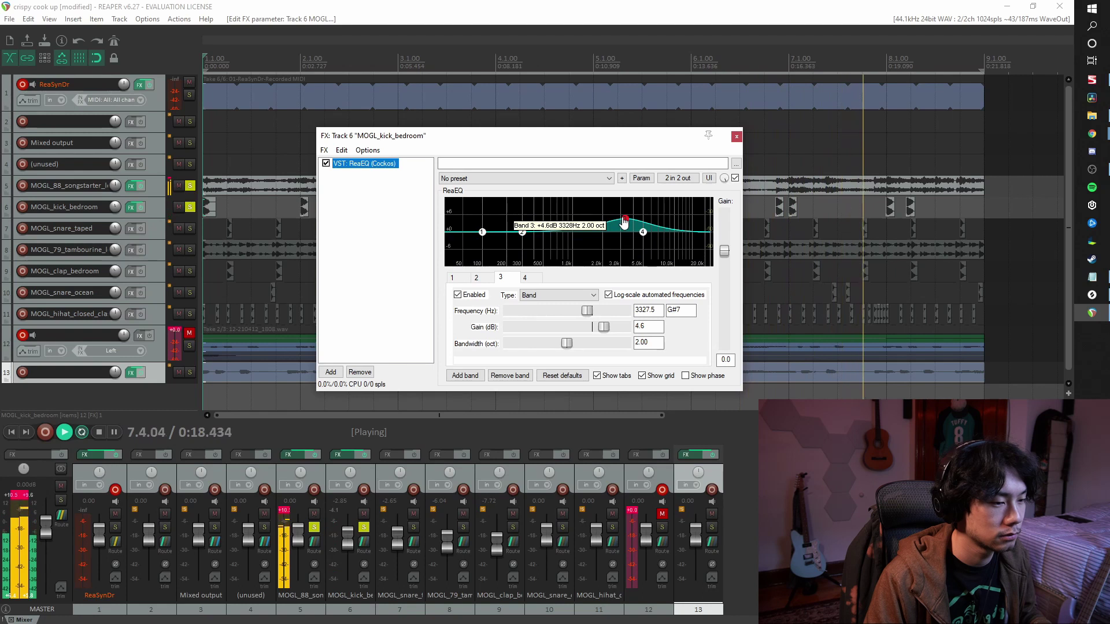
{"action": "key", "text": "space"}
{"action": "key", "text": "Escape"}
Bypass the snare track's ReaEQ and play back to compare with and without it.
{"action": "left_click", "coordinate": [130, 228]}
{"action": "key", "text": "Return"}
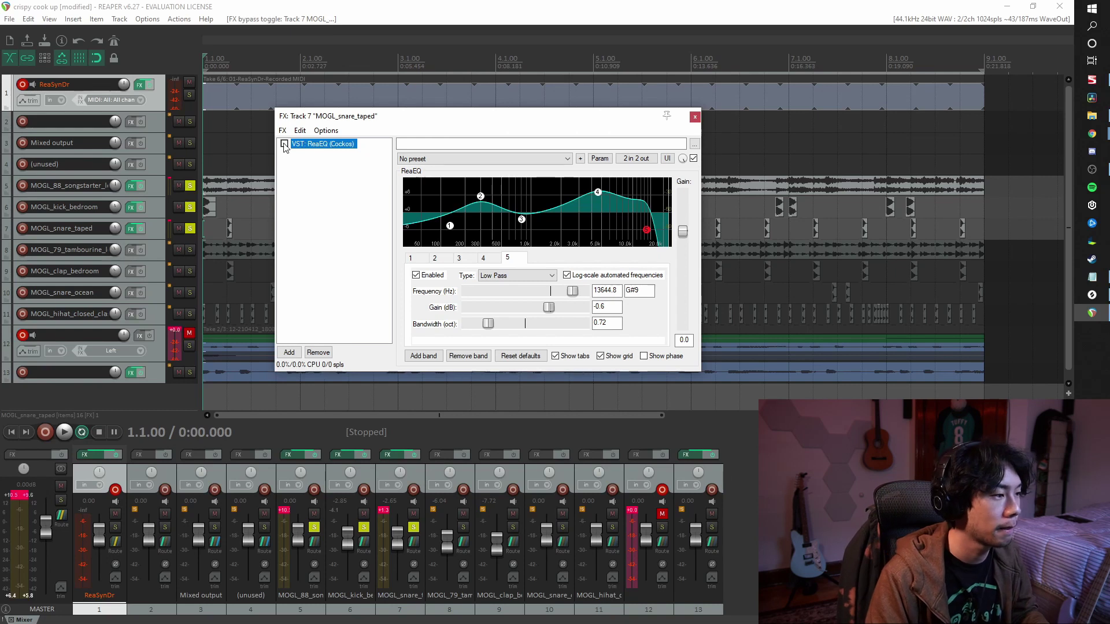
{"action": "left_click", "coordinate": [283, 144]}
{"action": "key", "text": "space"}
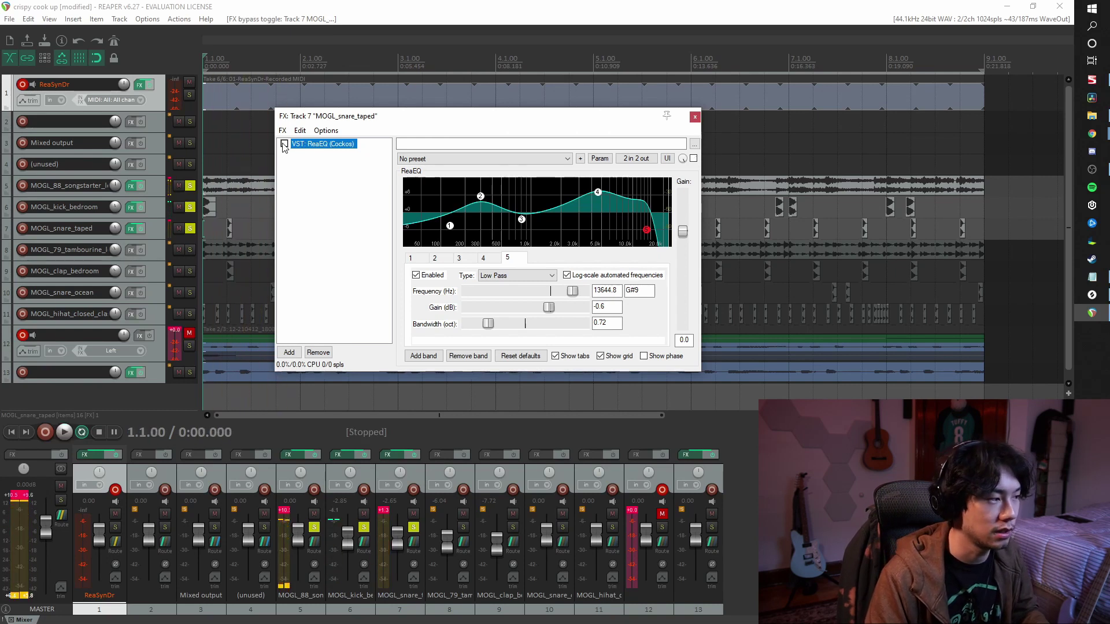
{"action": "key", "text": "space"}
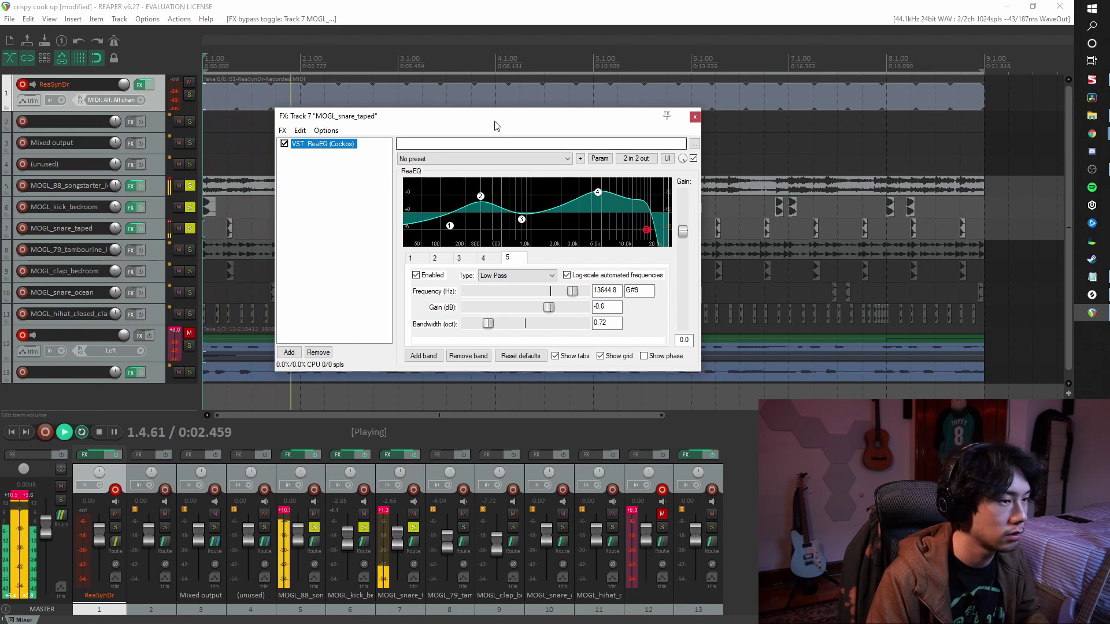
Solo the tambourine track and add a ReaComp compressor to it.
{"action": "left_click", "coordinate": [694, 119]}
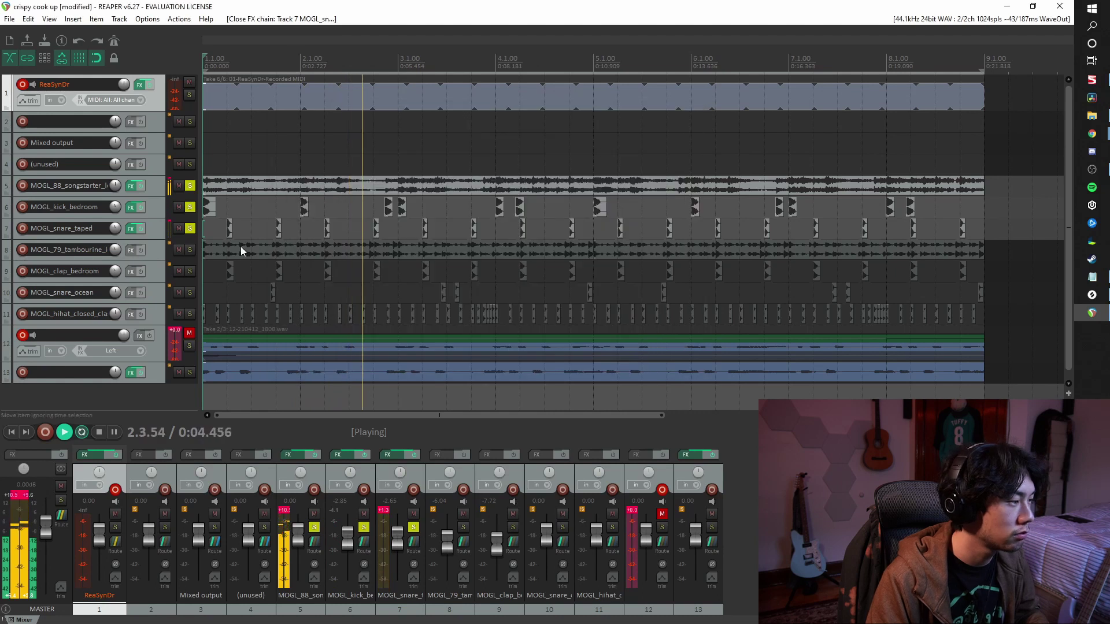
{"action": "key", "text": "space"}
{"action": "mouse_move", "coordinate": [117, 233]}
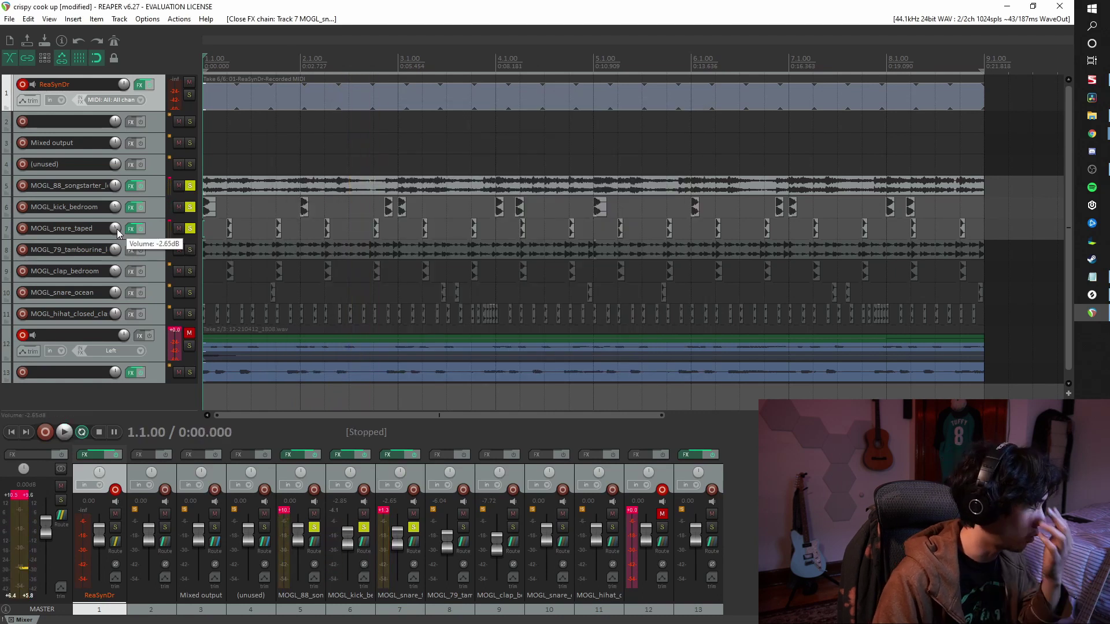
{"action": "key", "text": "F6"}
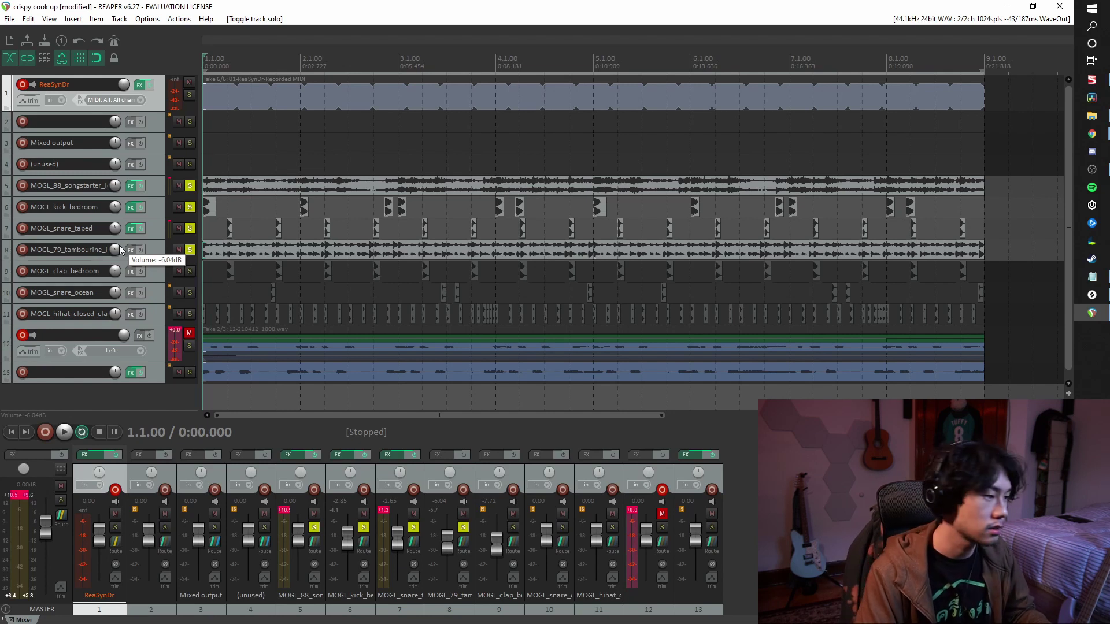
{"action": "key", "text": "ctrl+shift+c"}
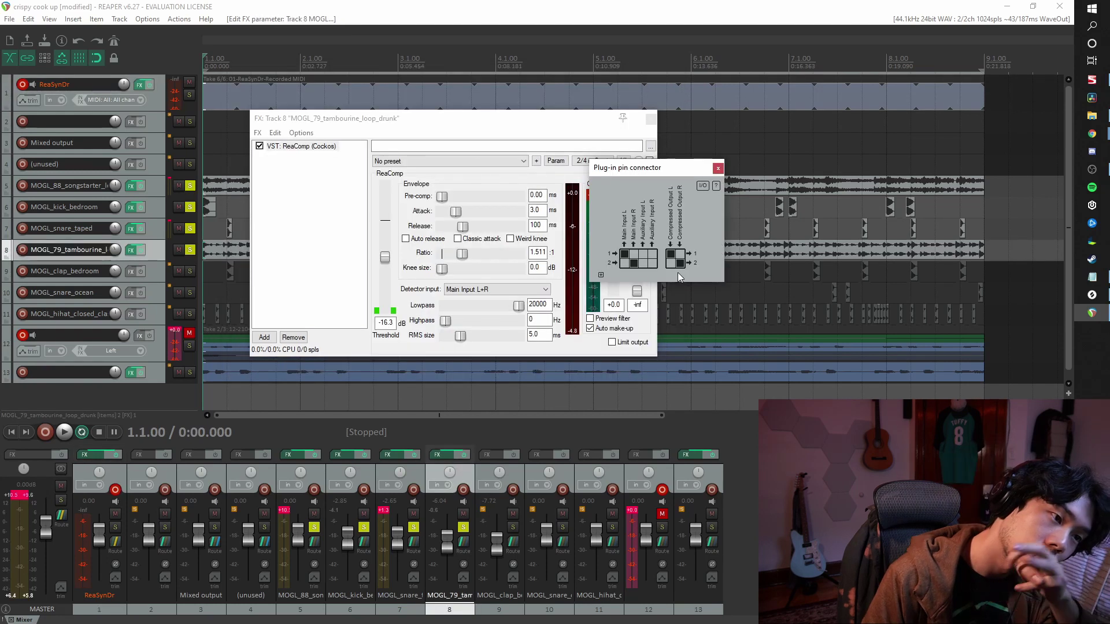
{"action": "left_click", "coordinate": [703, 186]}
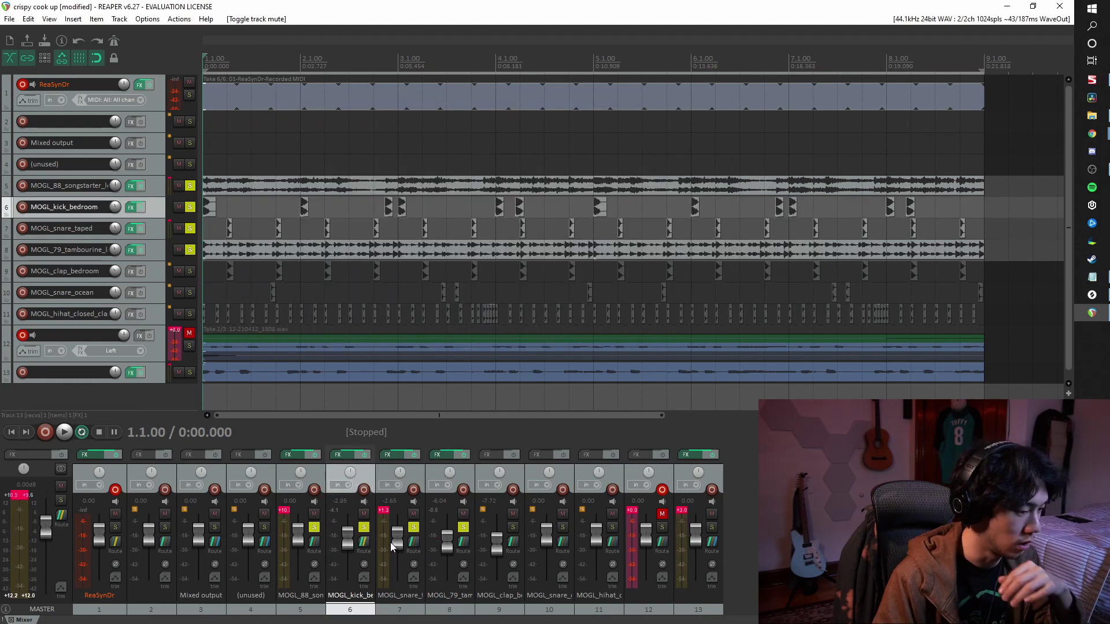
Delete the kick track's send to track 13 in its routing window.
{"action": "left_click", "coordinate": [364, 542]}
{"action": "left_click_drag", "start_coordinate": [516, 421], "coordinate": [542, 332]}
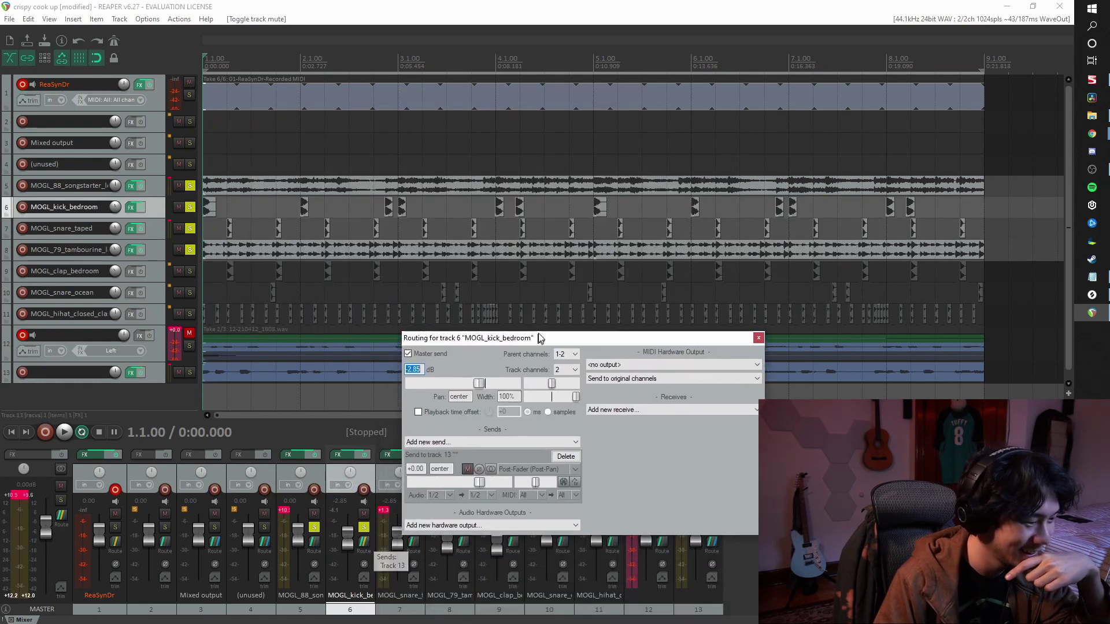
{"action": "left_click", "coordinate": [567, 451]}
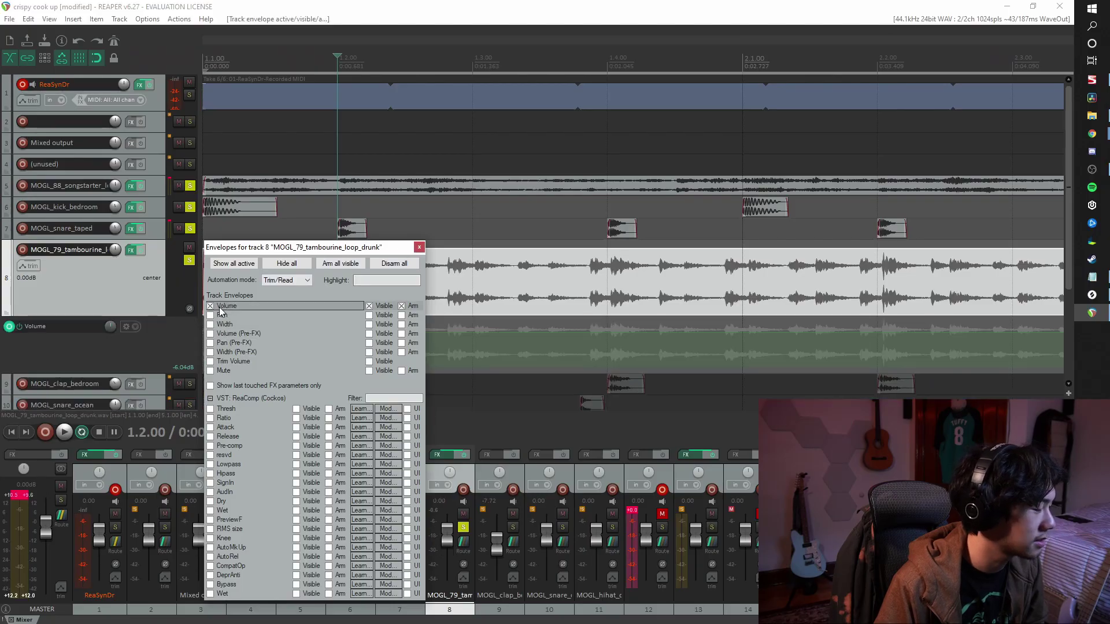
Duplicate the tambourine loop right after itself, then play from the start to hear the ducking.
{"action": "left_click", "coordinate": [417, 249]}
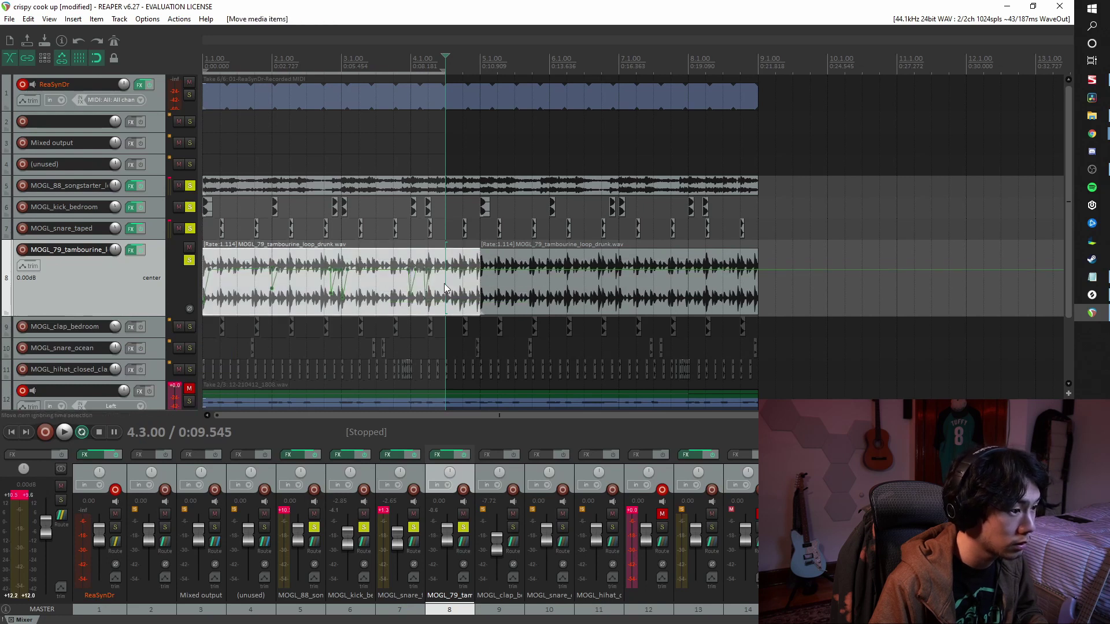
{"action": "key", "text": "ctrl+d"}
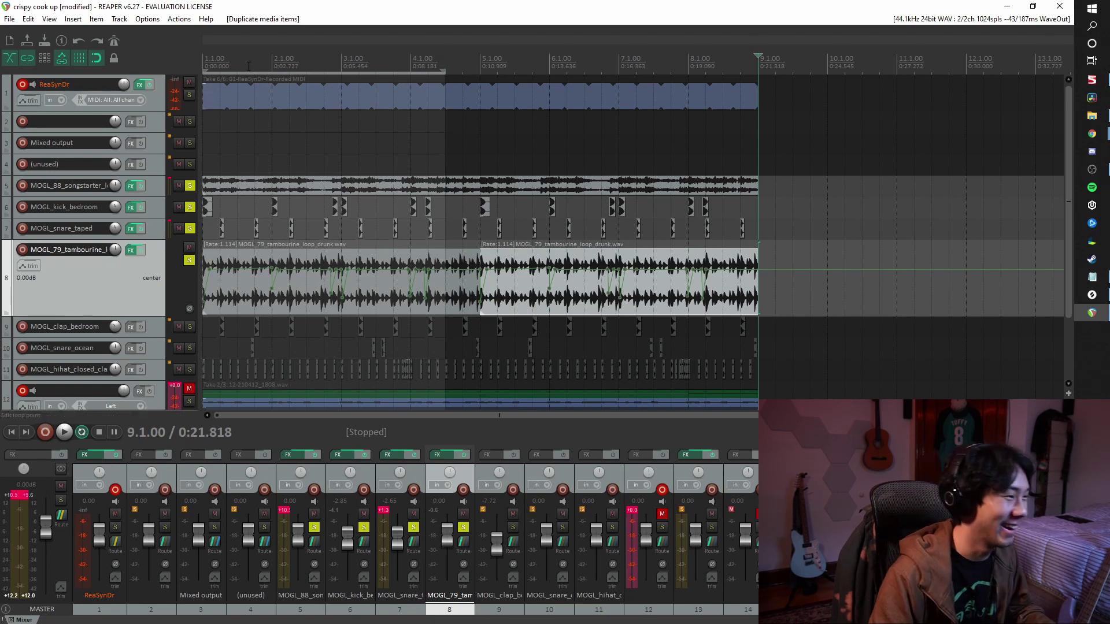
{"action": "key", "text": "Home"}
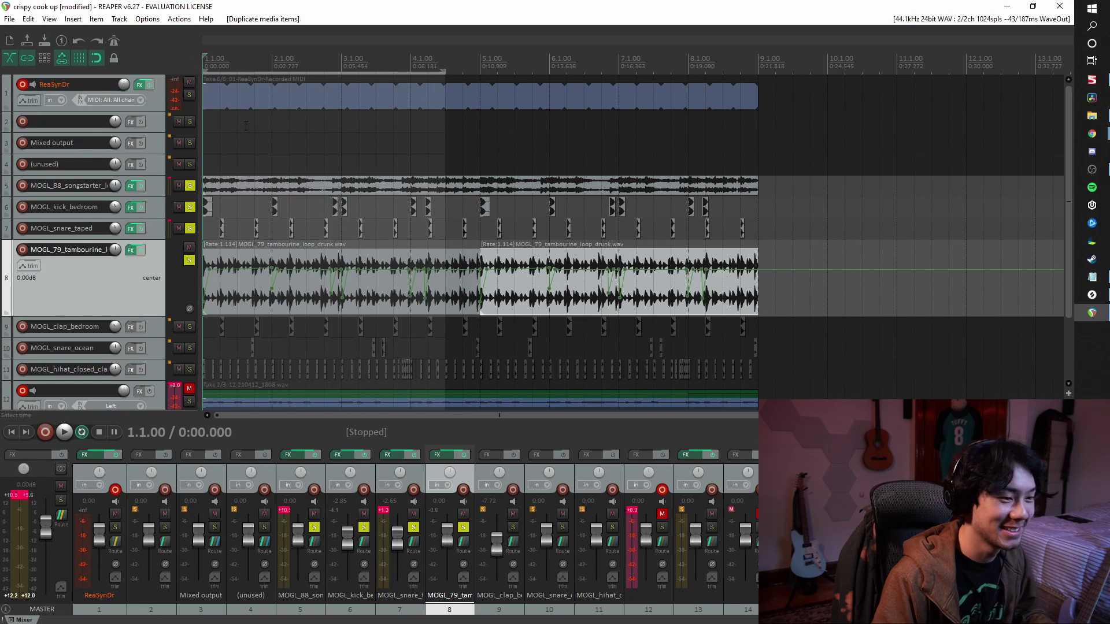
{"action": "key", "text": "space"}
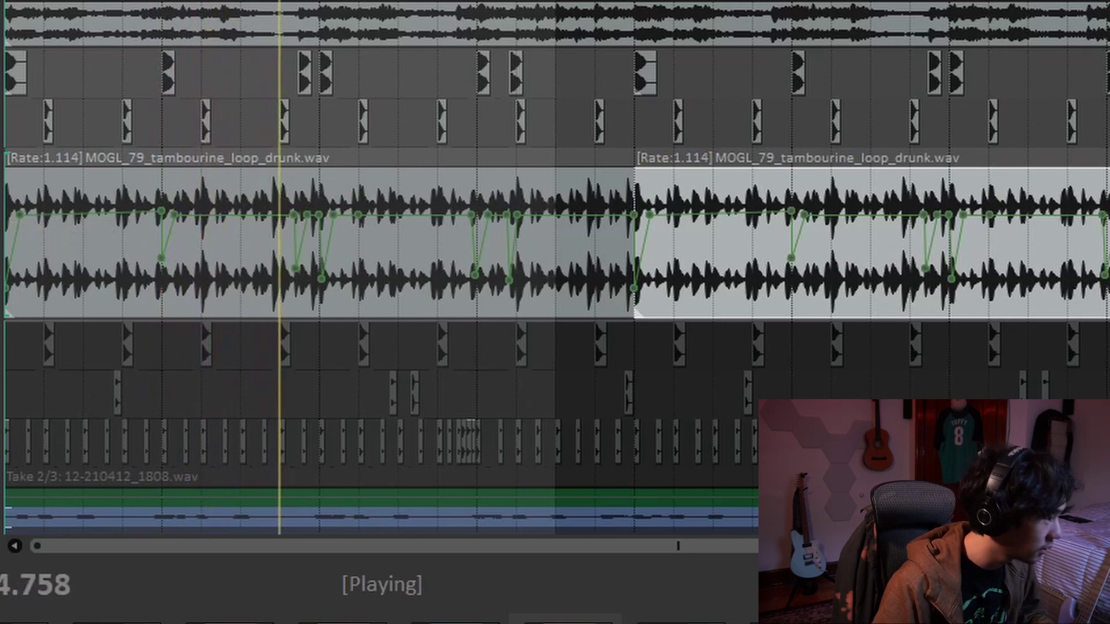
{"action": "key", "text": "space"}
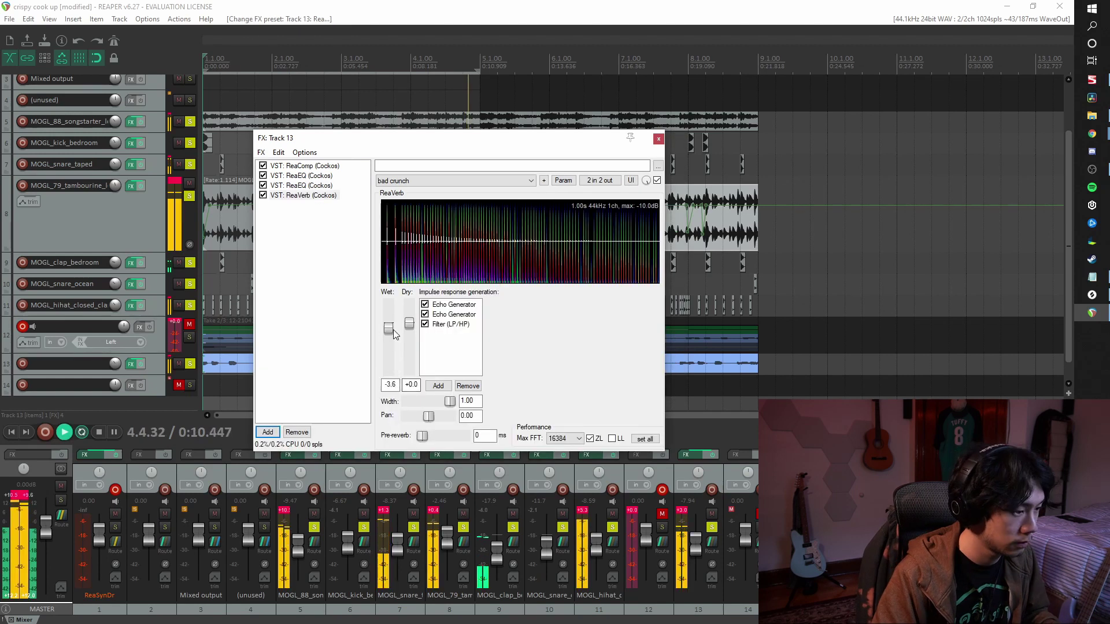
During playback, lower ReaVerb's wet level to about -22.8 dB.
{"action": "key", "text": "space"}
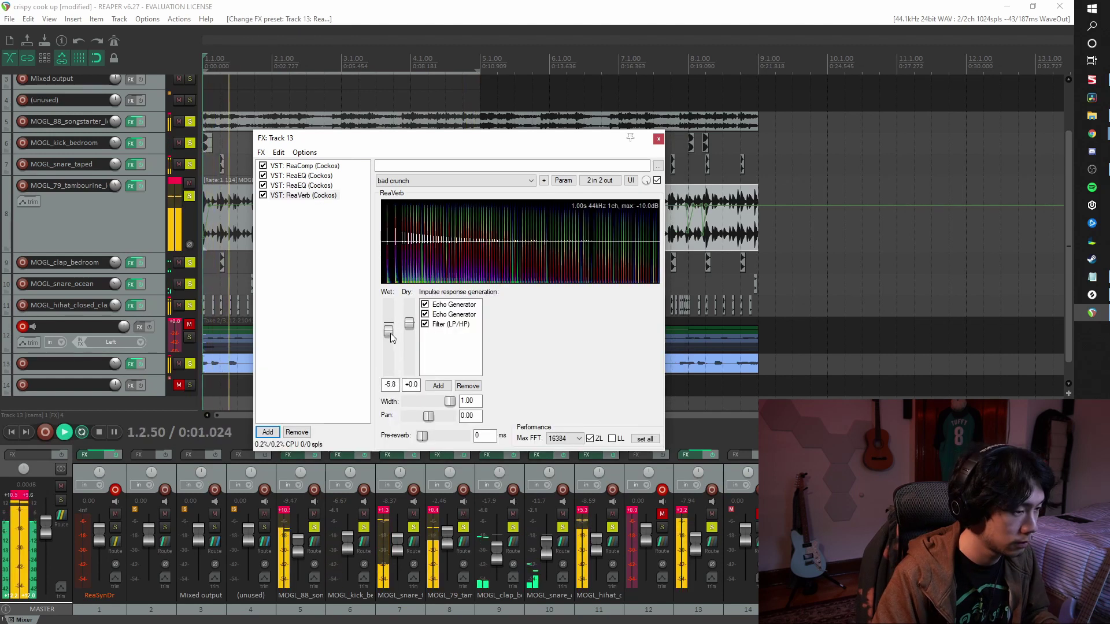
{"action": "left_click_drag", "start_coordinate": [390, 333], "coordinate": [390, 352]}
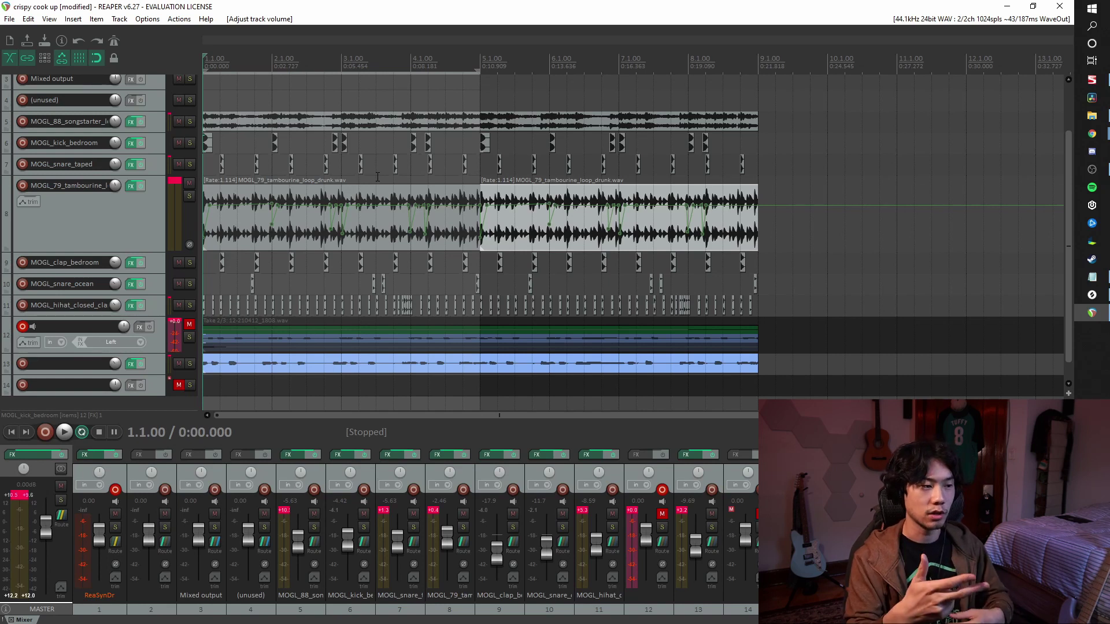
Undo the last track volume change.
{"action": "key", "text": "ctrl+z"}
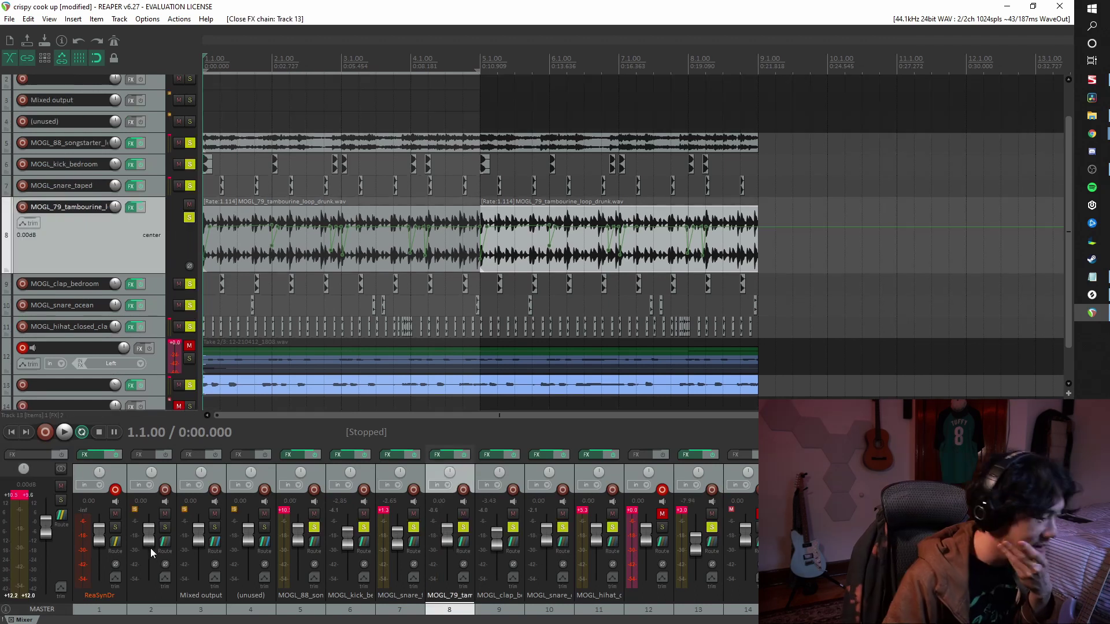